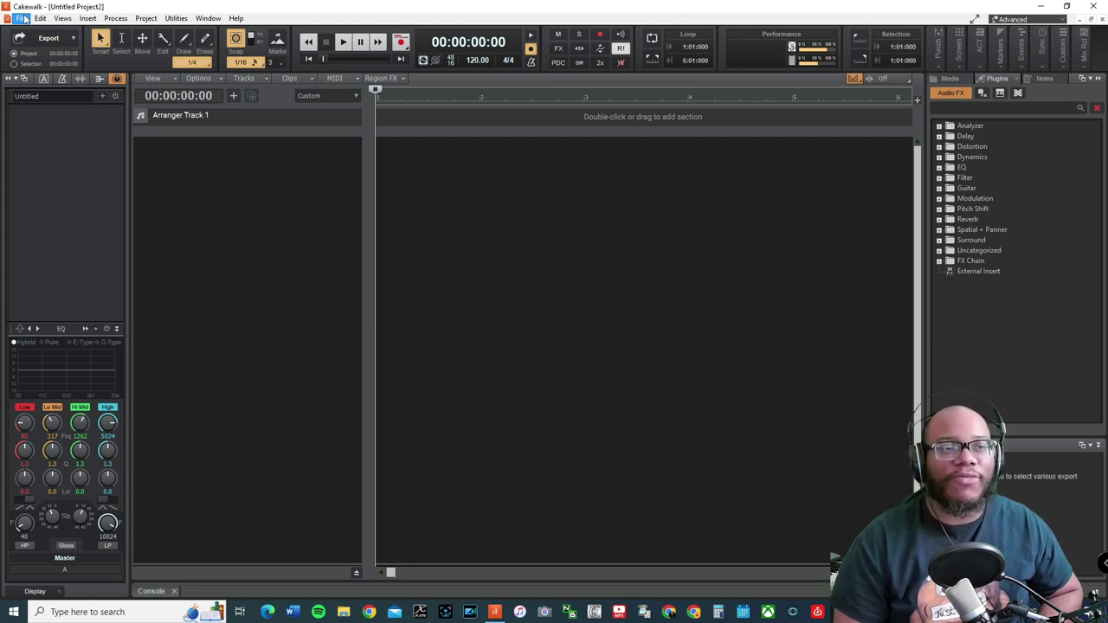
- Import the audio file "i'm sorry" from the Music folder into the project
{"action": "left_click", "coordinate": [25, 14]}
{"action": "mouse_move", "coordinate": [74, 141]}
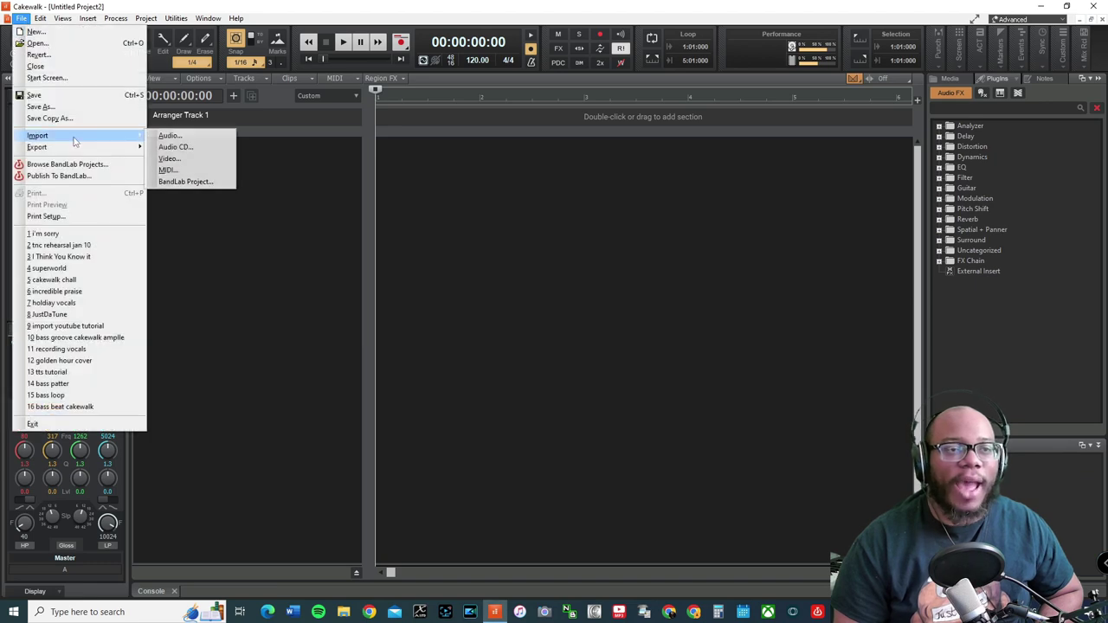
{"action": "left_click", "coordinate": [166, 136]}
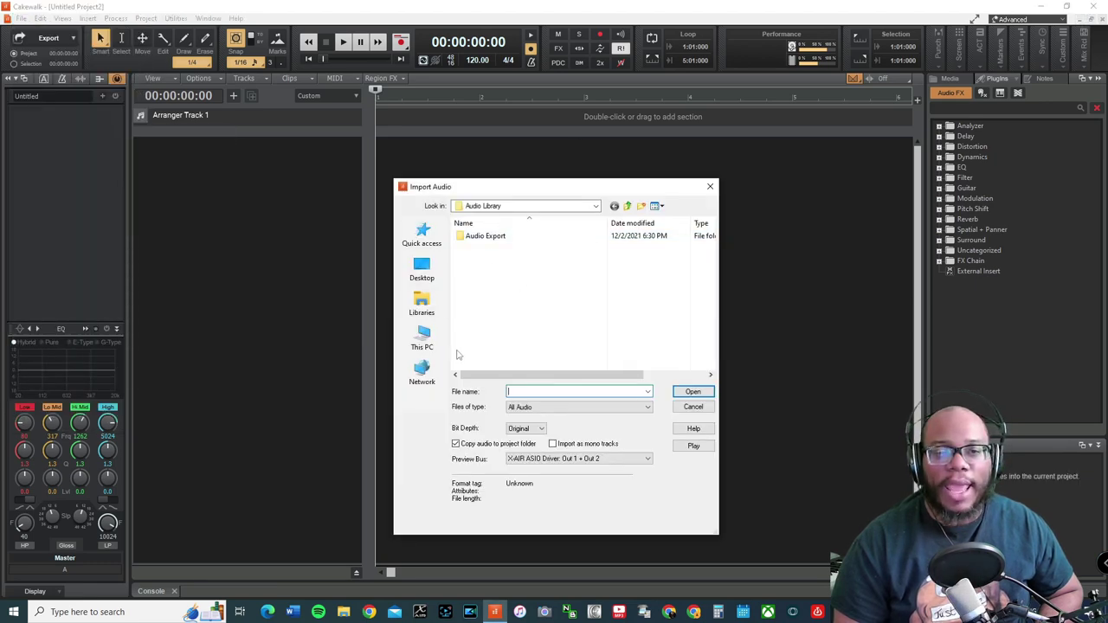
{"action": "left_click", "coordinate": [423, 342]}
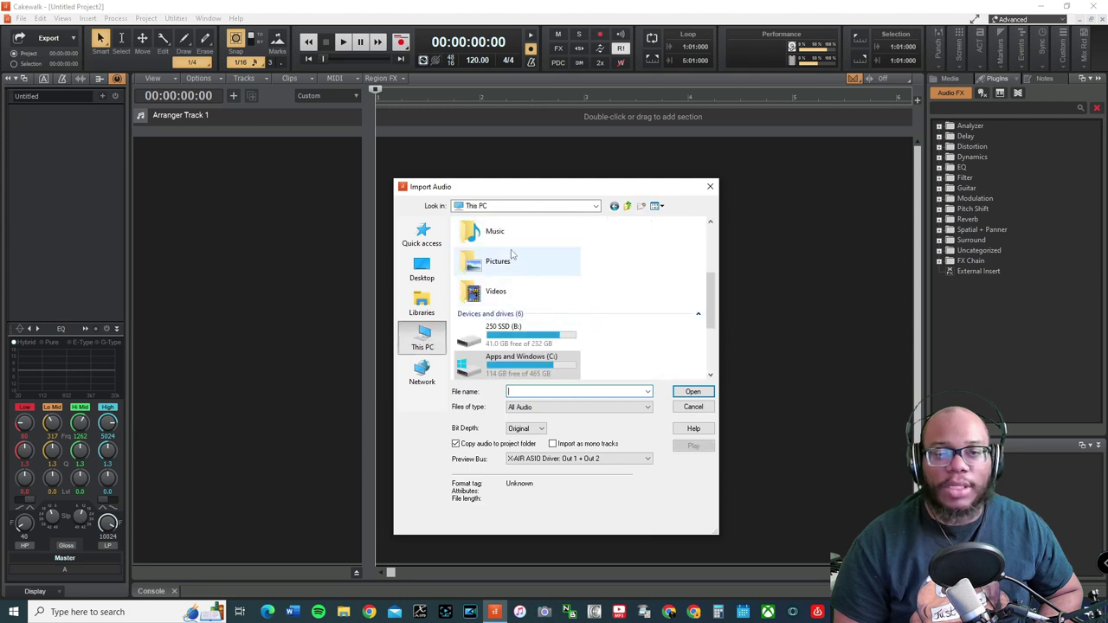
{"action": "double_click", "coordinate": [502, 236]}
{"action": "scroll", "coordinate": [511, 280], "scroll_direction": "down", "scroll_amount": 8}
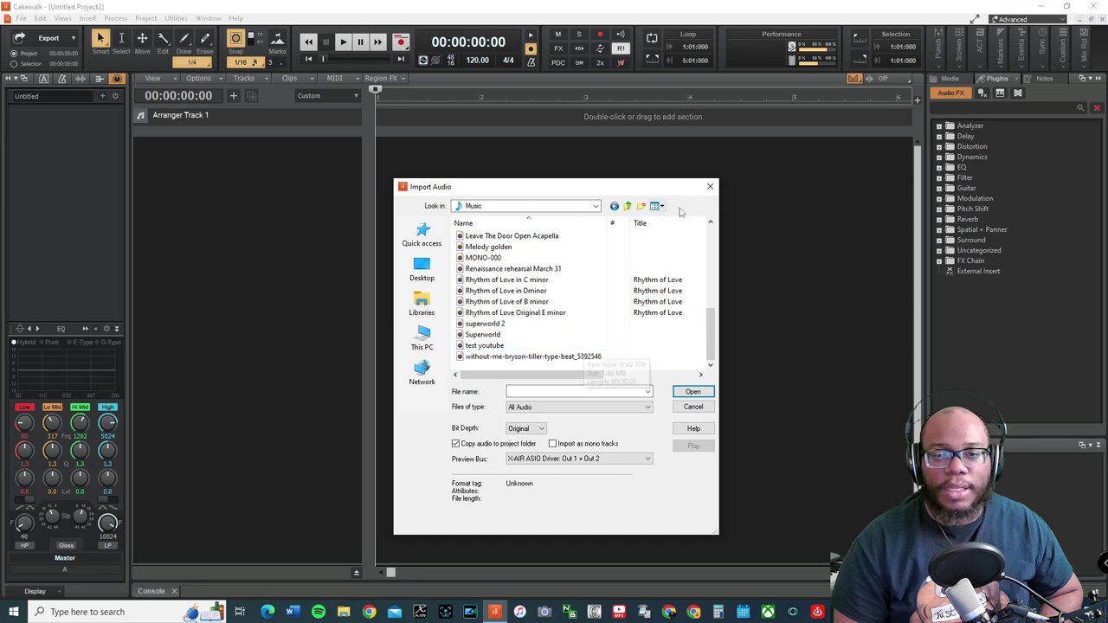
{"action": "scroll", "coordinate": [519, 338], "scroll_direction": "up", "scroll_amount": 3}
{"action": "left_click", "coordinate": [481, 313]}
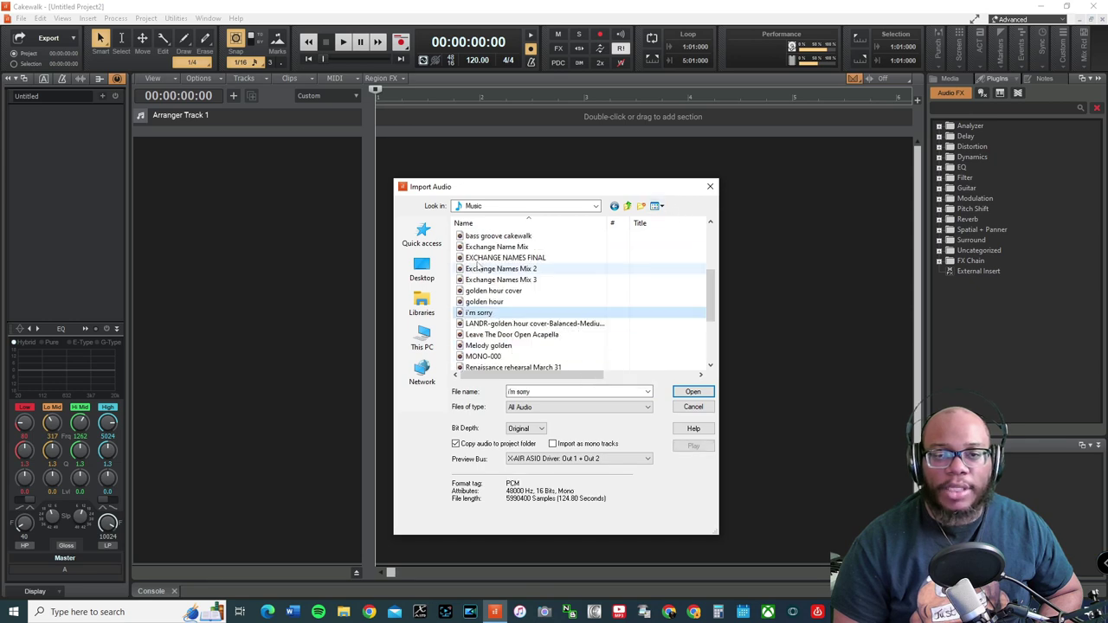
{"action": "left_click", "coordinate": [693, 396]}
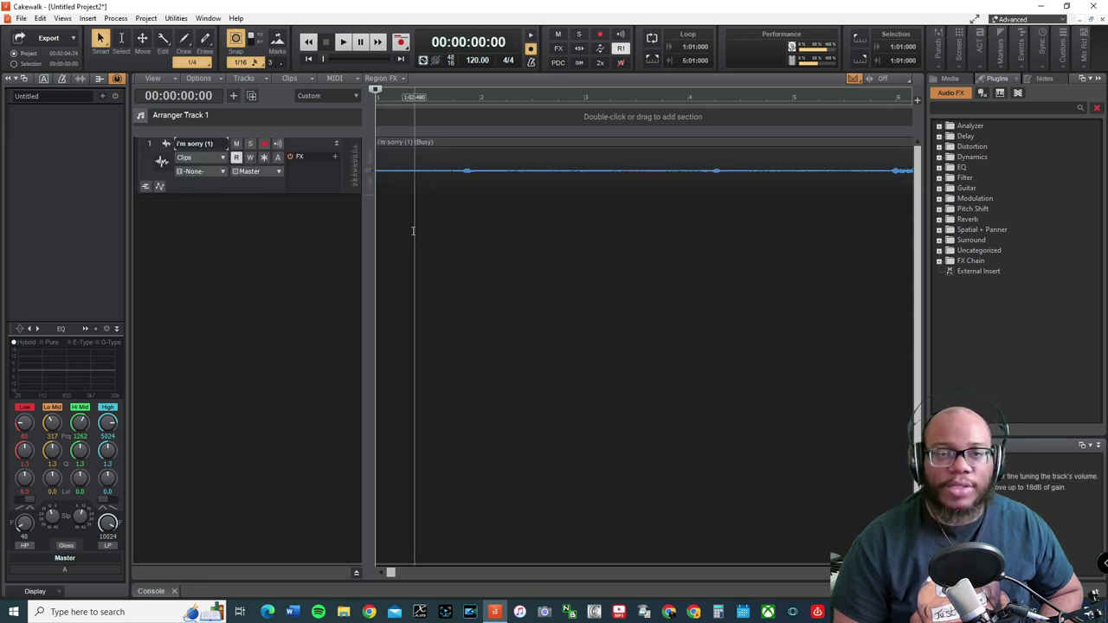
- Play the imported vocal from near its beginning to hear it without effects, and stop playback
{"action": "left_click", "coordinate": [432, 109]}
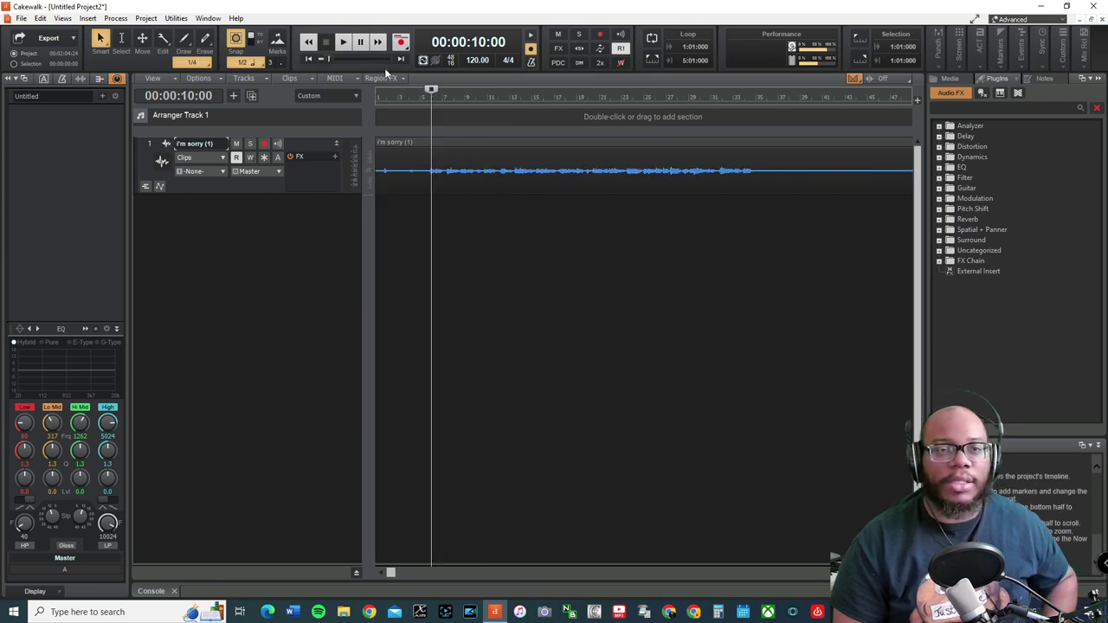
{"action": "left_click", "coordinate": [396, 98]}
{"action": "key", "text": "space"}
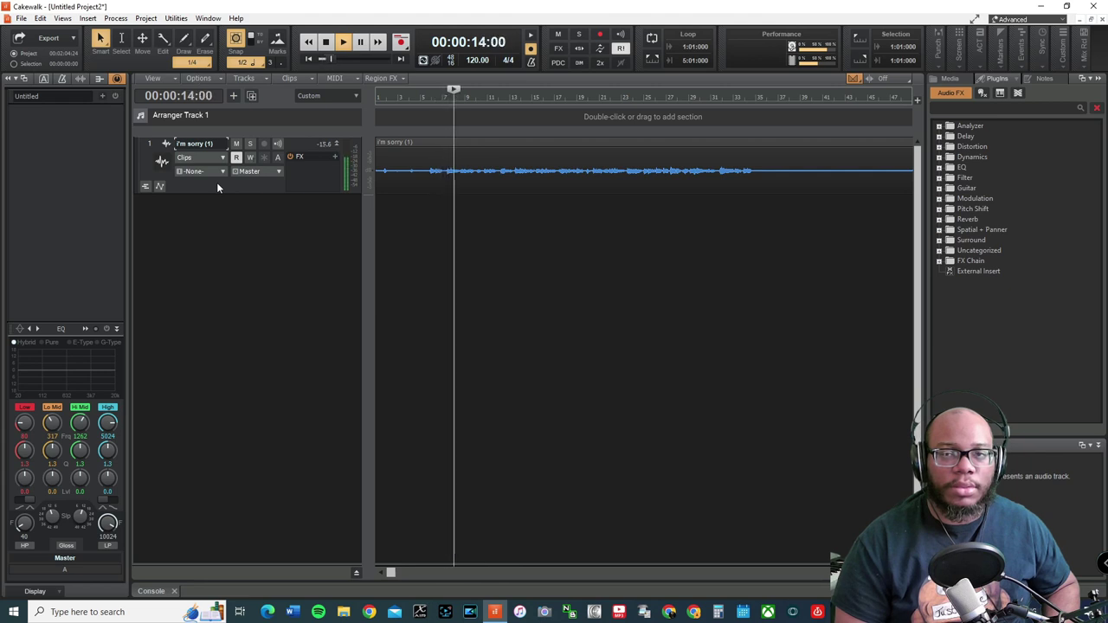
{"action": "key", "text": "space"}
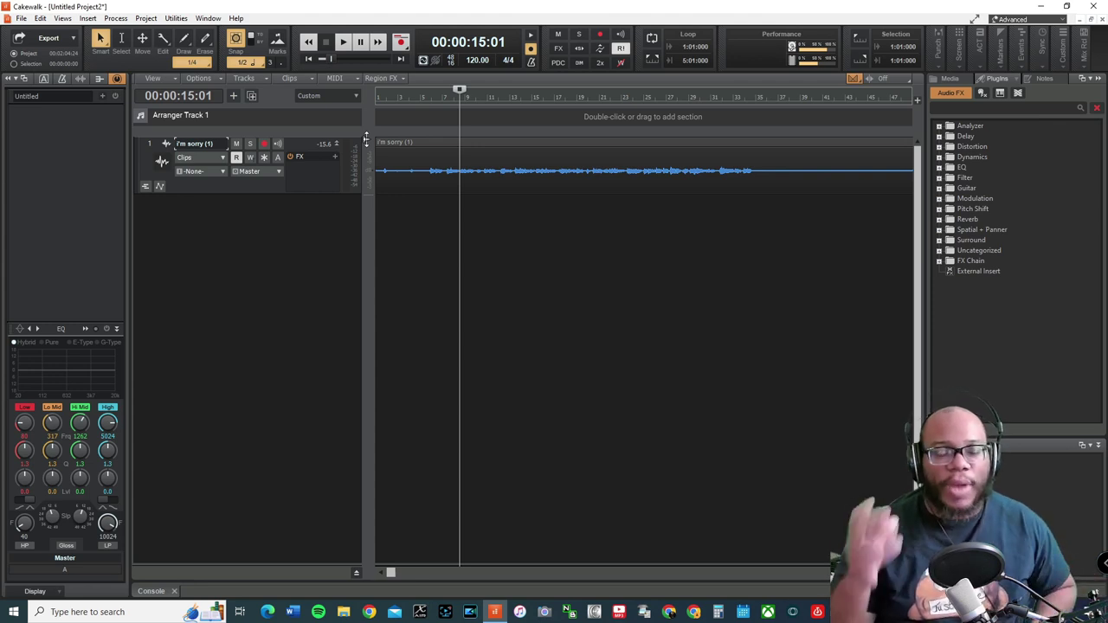
- Insert the VX-64 Vocal Strip effect on the "i'm sorry" track and move its window to the middle of the workspace
{"action": "right_click", "coordinate": [334, 159]}
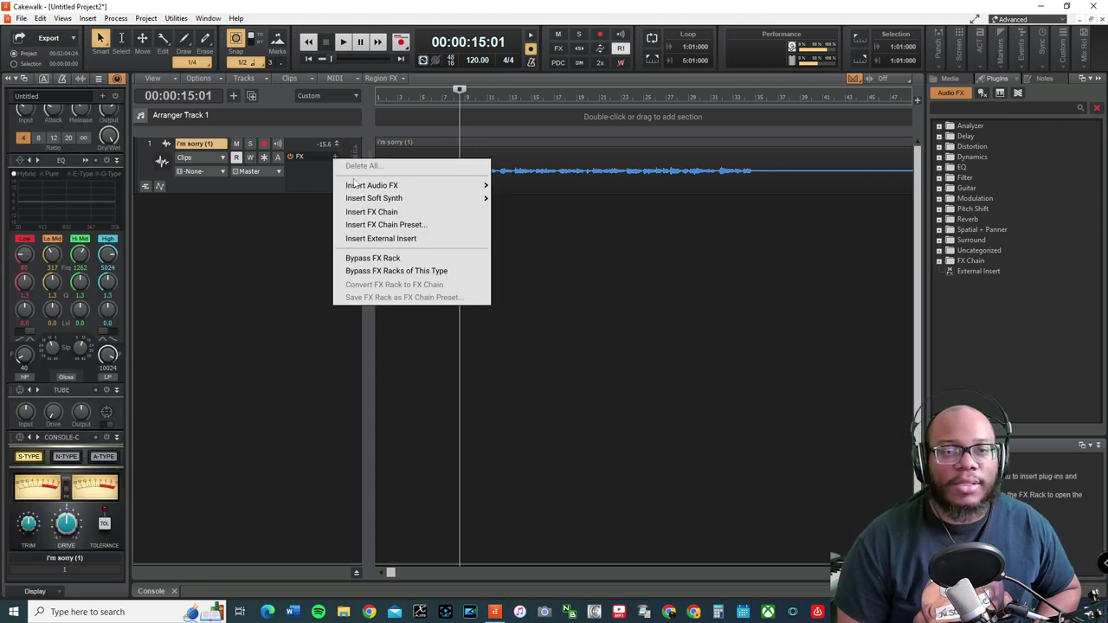
{"action": "mouse_move", "coordinate": [422, 185]}
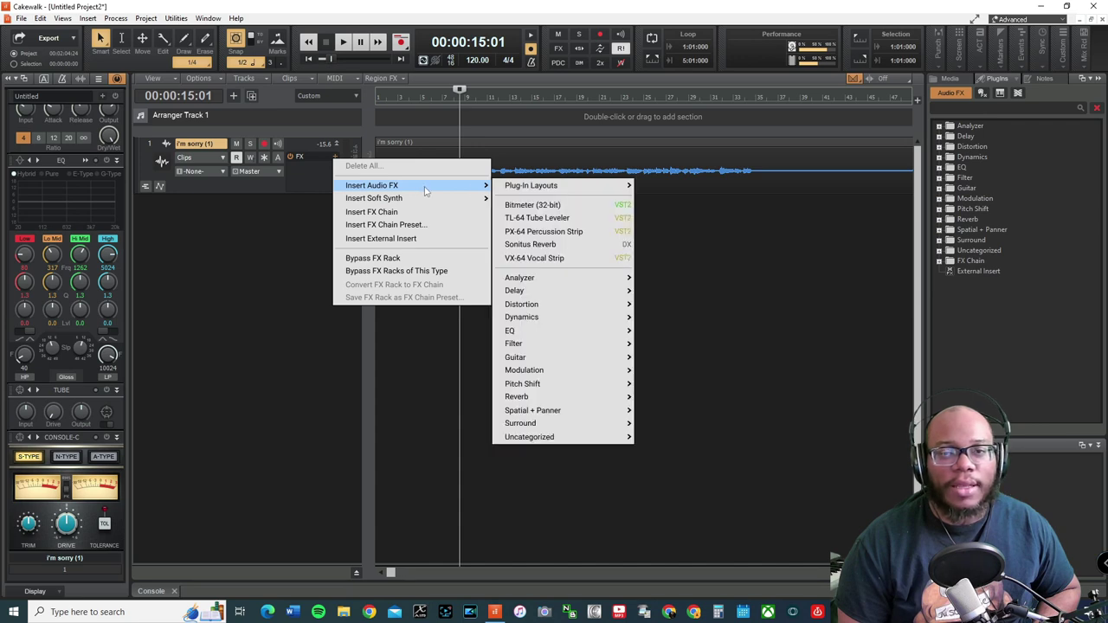
{"action": "left_click", "coordinate": [579, 262]}
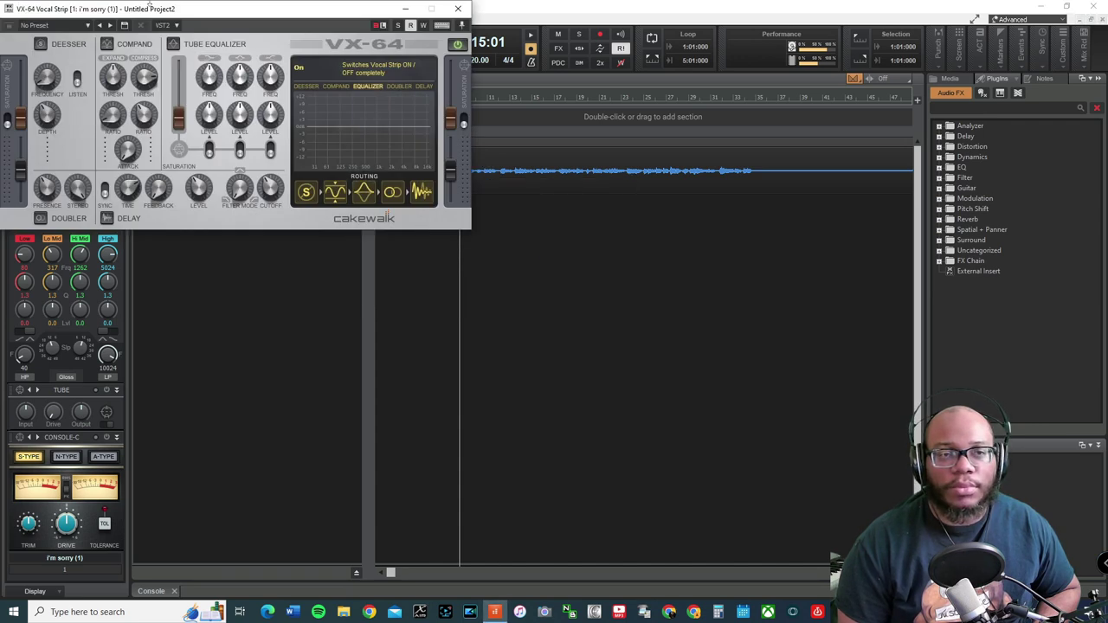
{"action": "left_click_drag", "start_coordinate": [210, 12], "coordinate": [473, 225]}
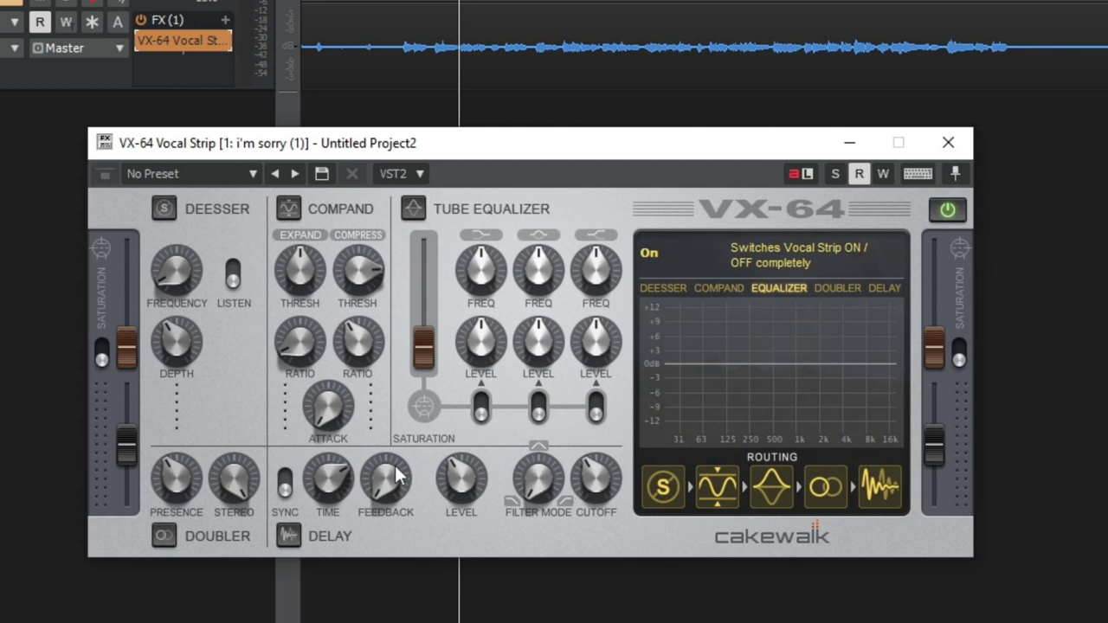
- Reorder the Vocal Strip routing to deesser, doubler, equalizer, compander, delay
{"action": "left_click", "coordinate": [285, 481]}
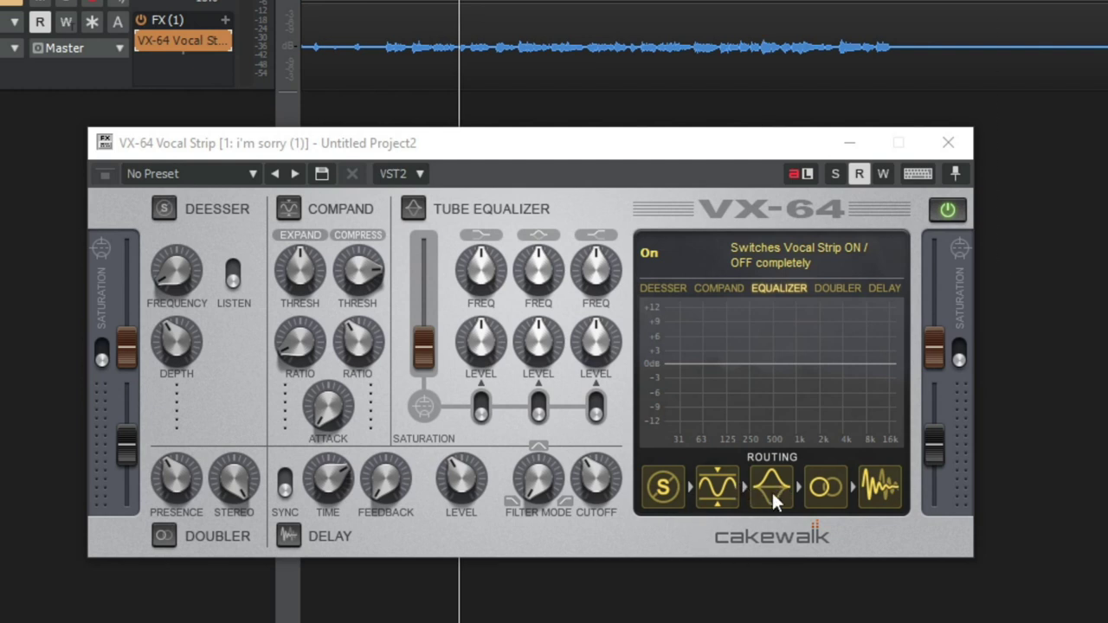
{"action": "left_click_drag", "start_coordinate": [717, 493], "coordinate": [692, 498]}
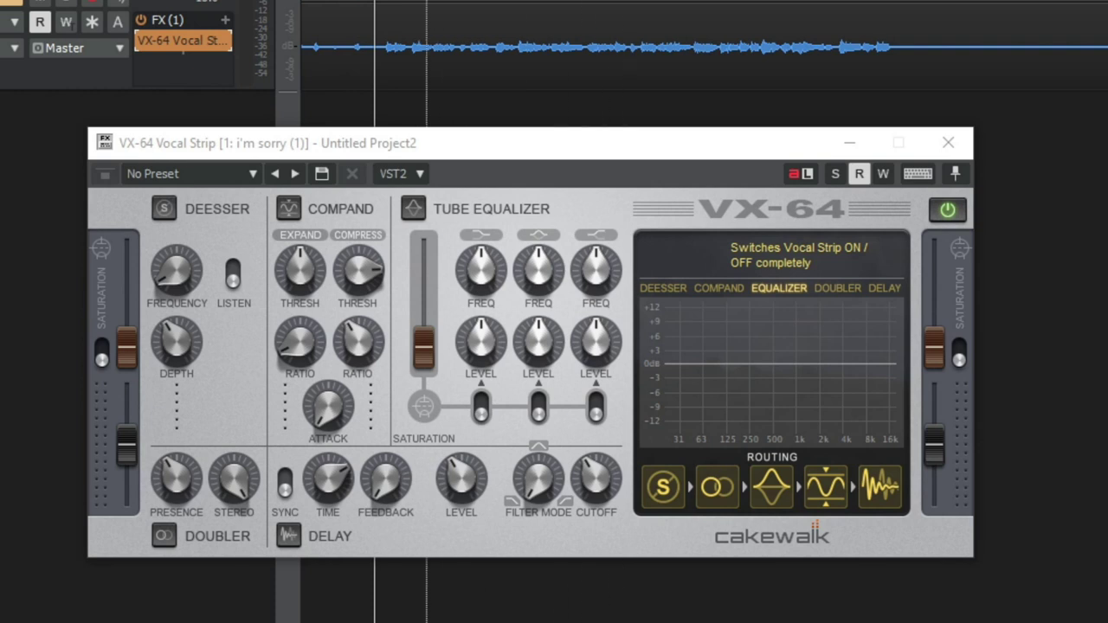
- Select a passage of the vocal for playback and switch on the deesser with its Listen option
{"action": "left_click_drag", "start_coordinate": [699, 70], "coordinate": [417, 69]}
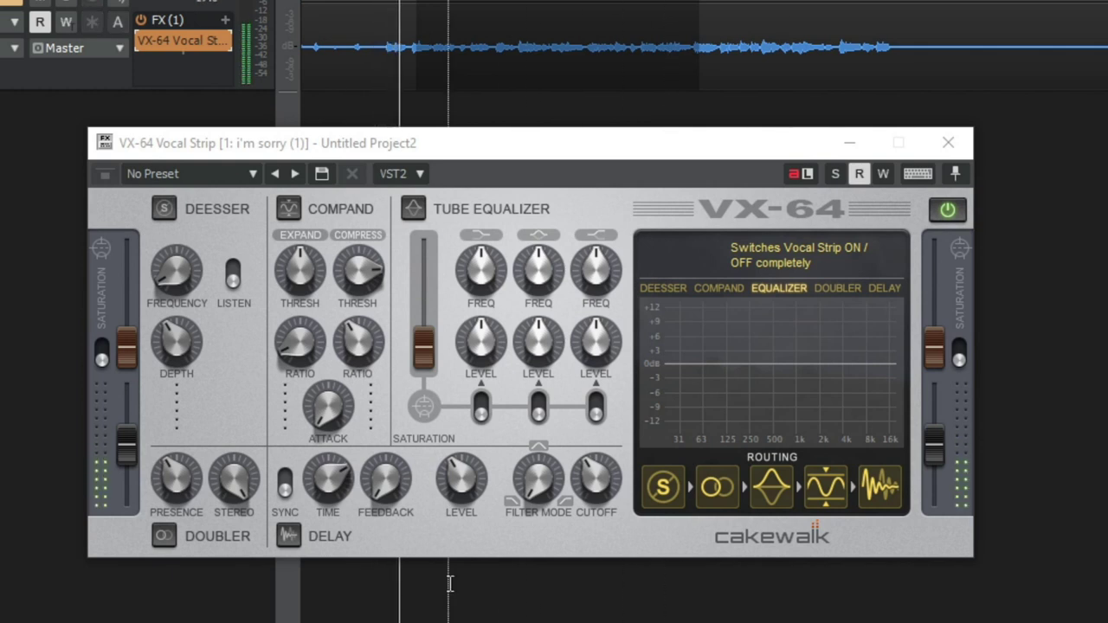
{"action": "left_click", "coordinate": [166, 210]}
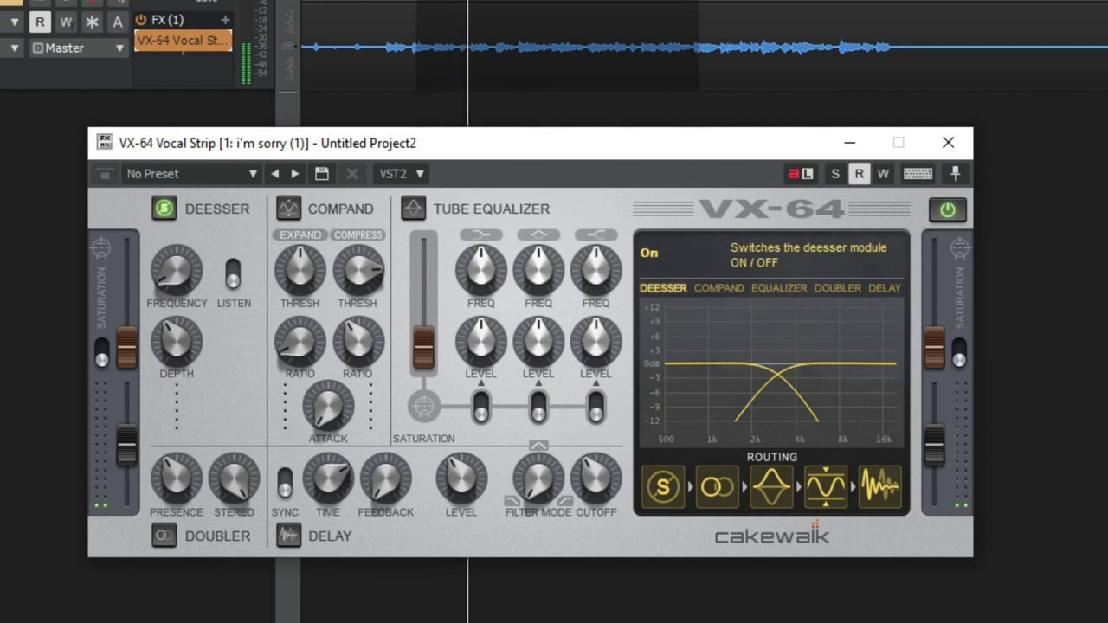
{"action": "left_click", "coordinate": [234, 277]}
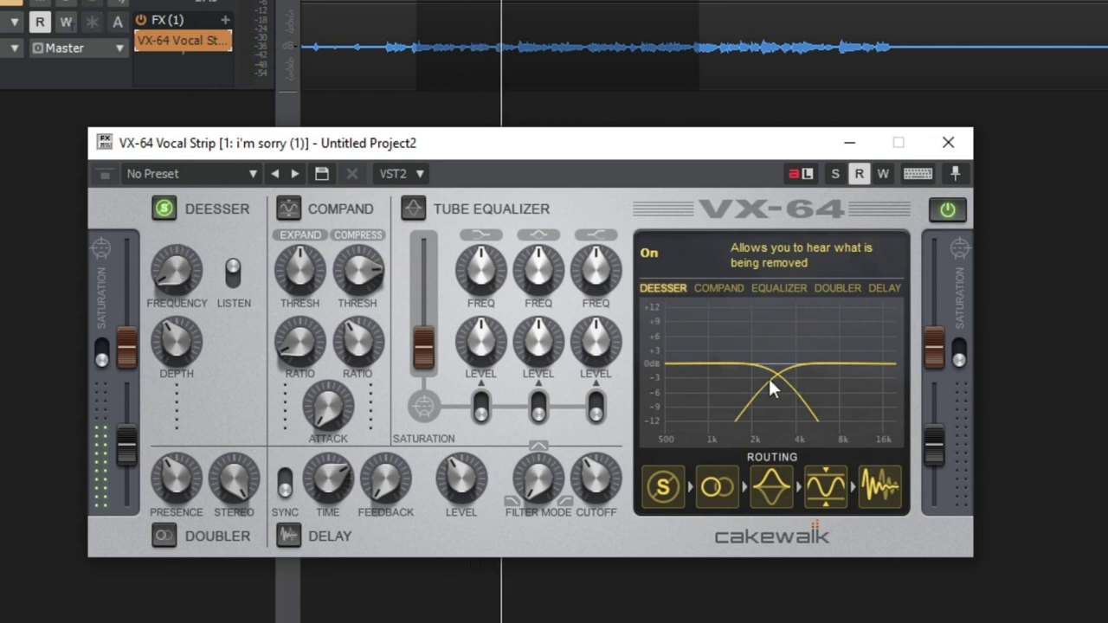
- Set the deesser frequency to 2.45 kHz and its depth to 62.5%, with Listen switched off
{"action": "mouse_move", "coordinate": [181, 275]}
{"action": "left_mouse_down"}
{"action": "mouse_move", "coordinate": [165, 244]}
{"action": "mouse_move", "coordinate": [186, 308]}
{"action": "mouse_move", "coordinate": [181, 292]}
{"action": "left_mouse_up"}
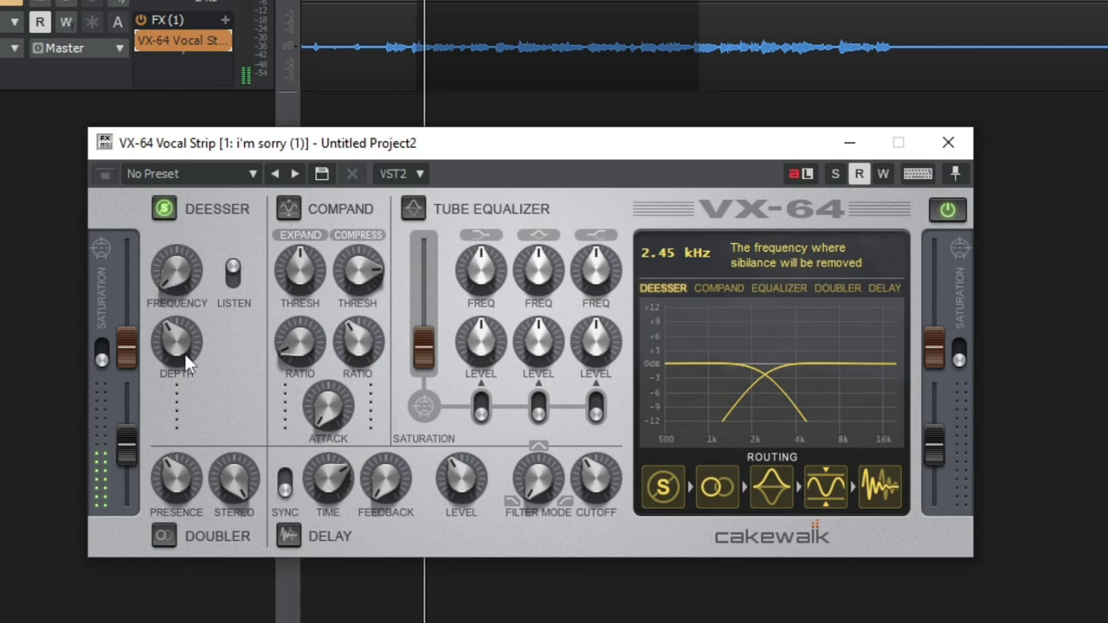
{"action": "left_click_drag", "start_coordinate": [184, 344], "coordinate": [177, 307]}
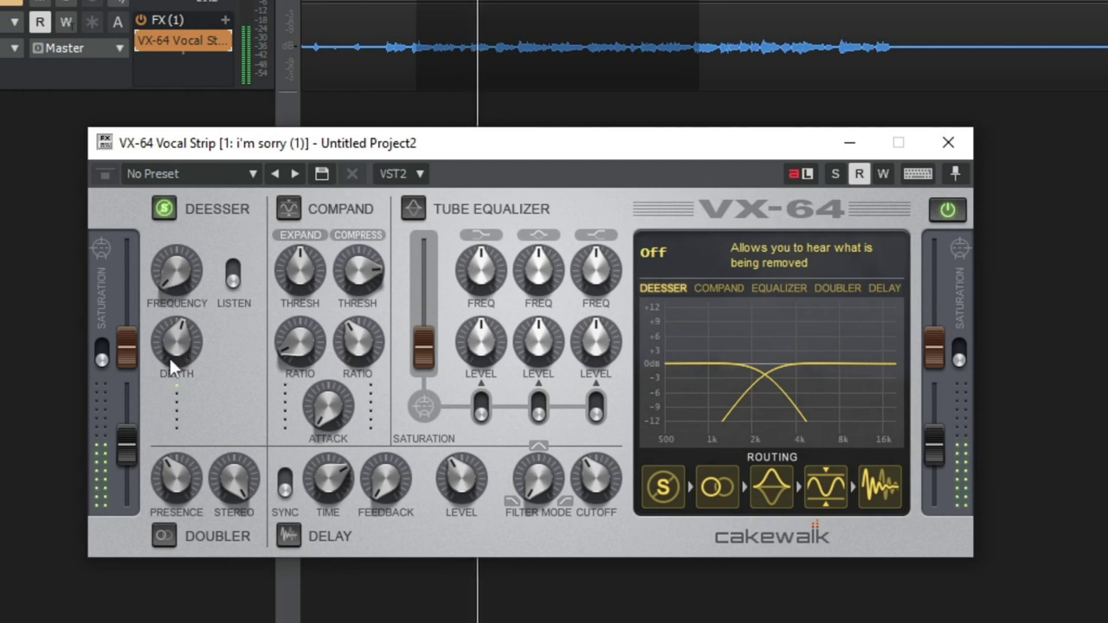
{"action": "left_click_drag", "start_coordinate": [171, 354], "coordinate": [185, 267]}
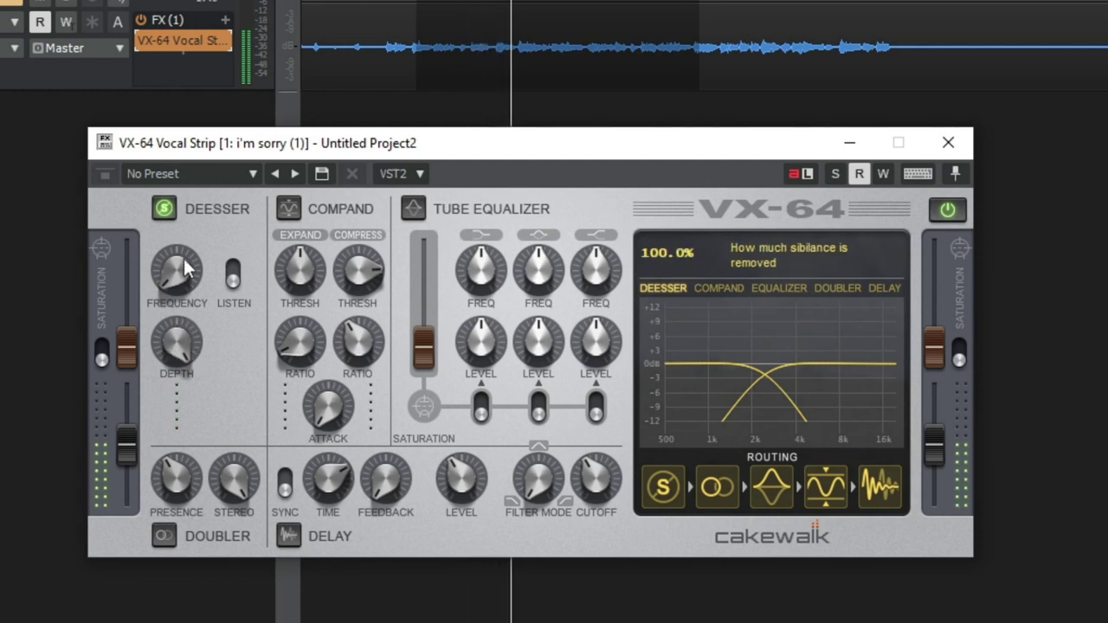
{"action": "left_click_drag", "start_coordinate": [184, 258], "coordinate": [203, 342]}
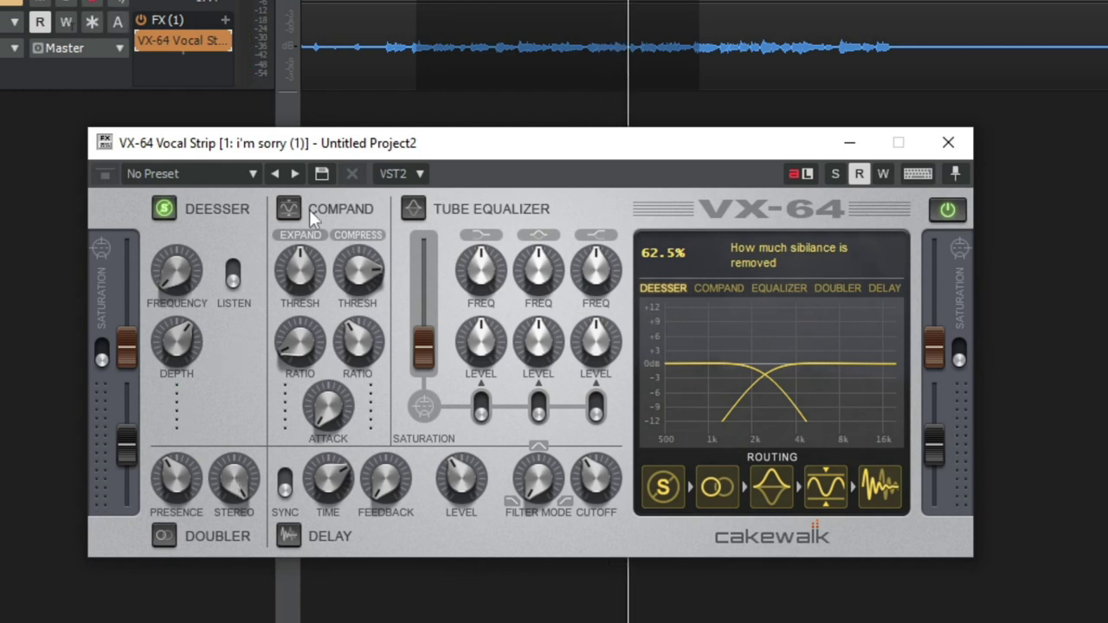
- Enable the compander together with the deesser, and set the compression threshold to -13.5 dB during playback
{"action": "left_click", "coordinate": [164, 209]}
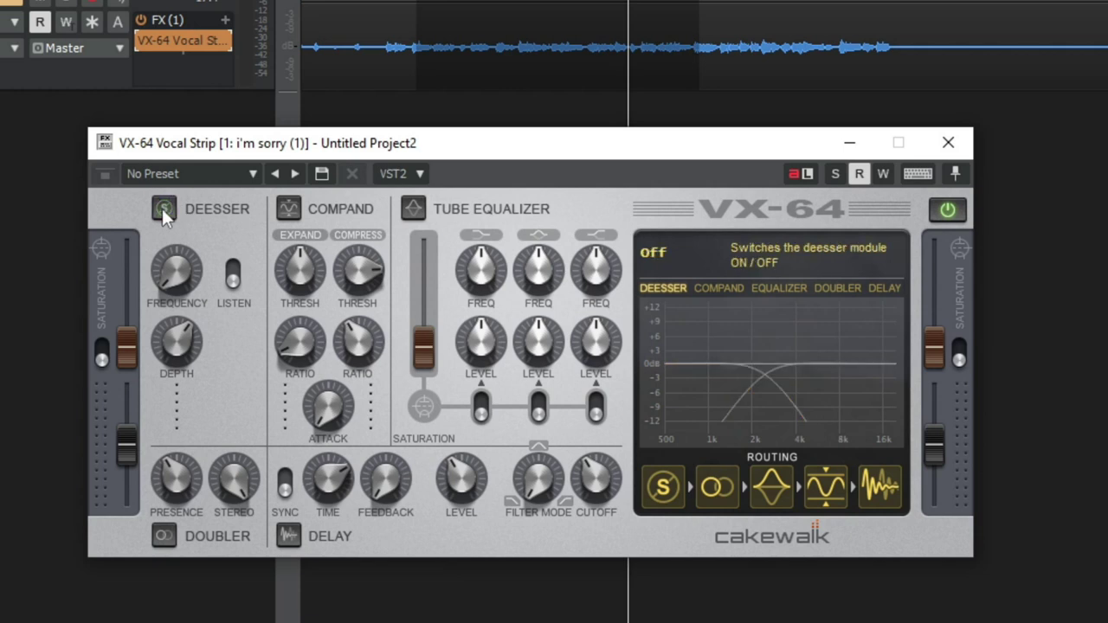
{"action": "left_click", "coordinate": [287, 208]}
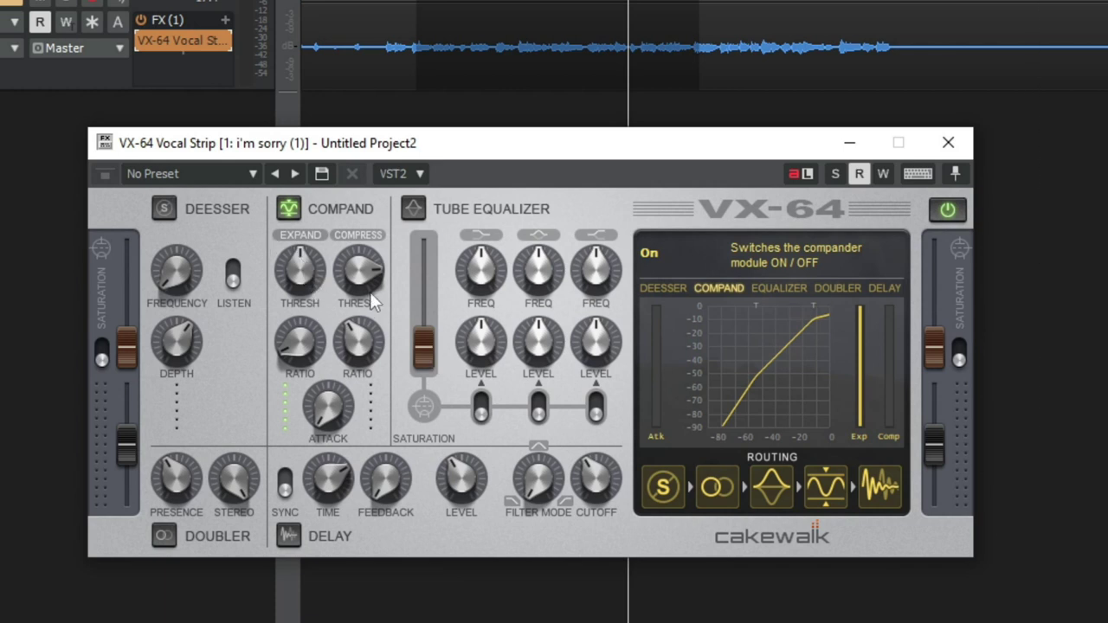
{"action": "left_click", "coordinate": [164, 208]}
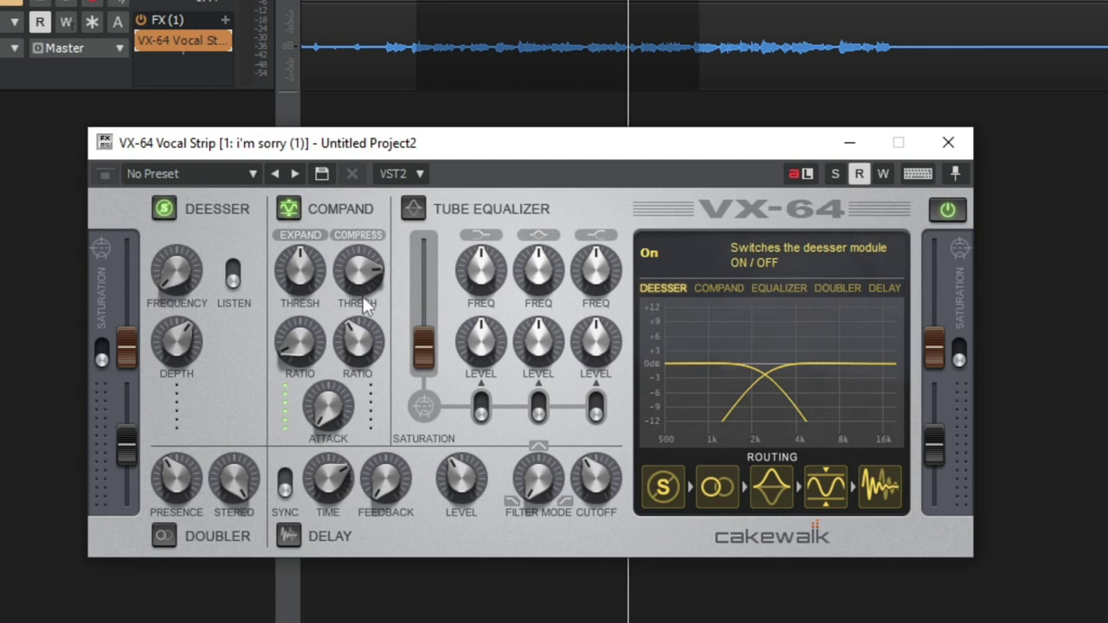
{"action": "key", "text": "space"}
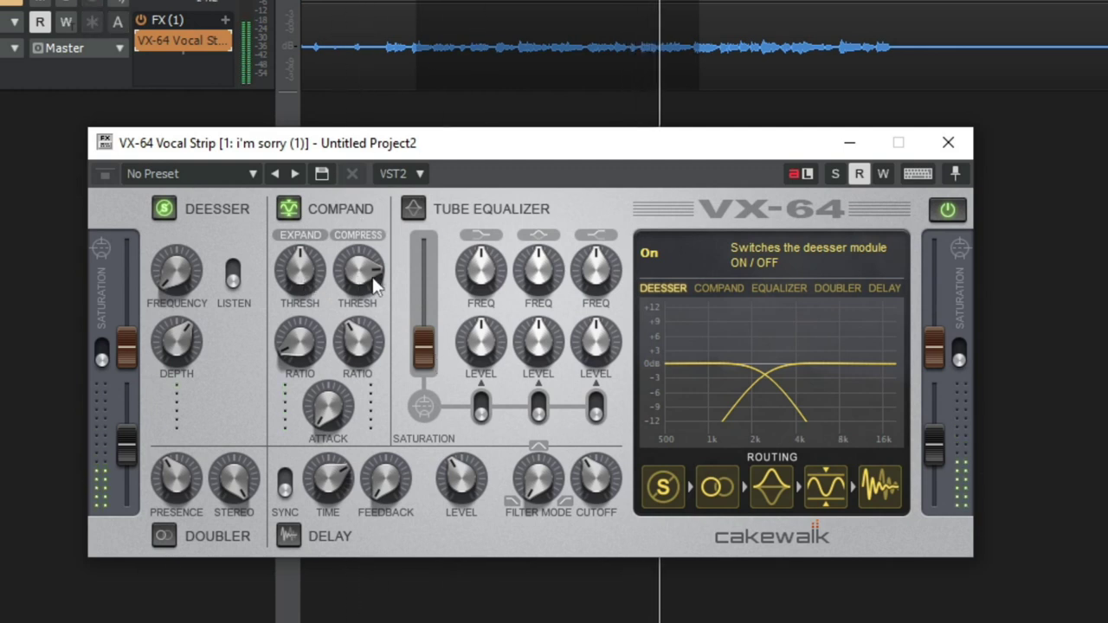
{"action": "left_click_drag", "start_coordinate": [355, 279], "coordinate": [355, 285]}
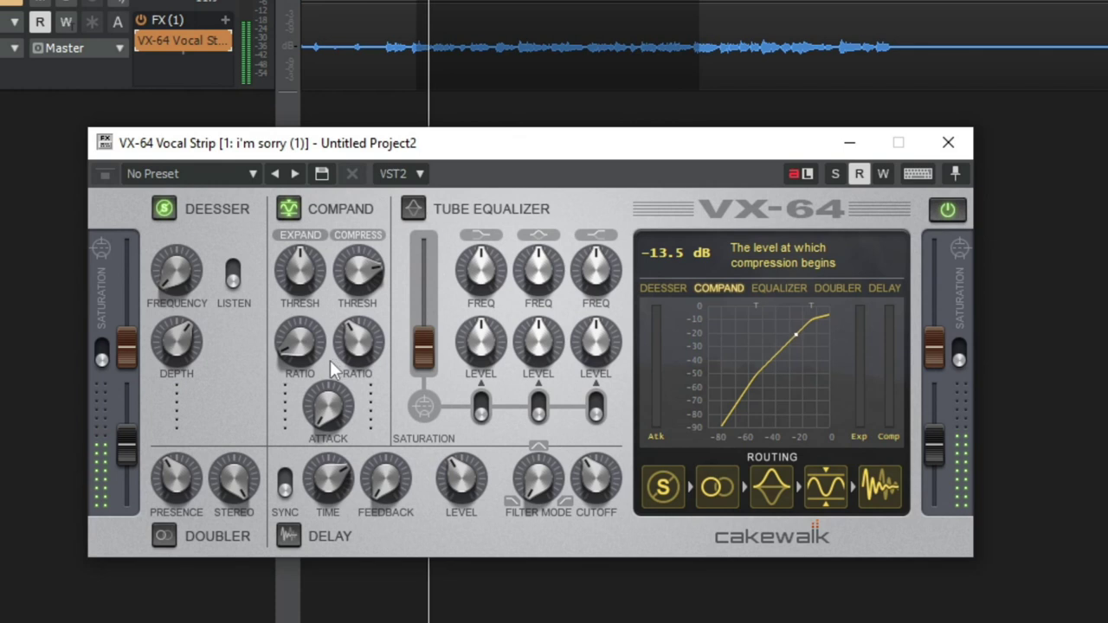
- Try extreme expander settings on the playing vocal, and set the expansion ratio to 1 to 2.4 and its threshold to about -45.5 dB
{"action": "left_click_drag", "start_coordinate": [295, 351], "coordinate": [294, 317]}
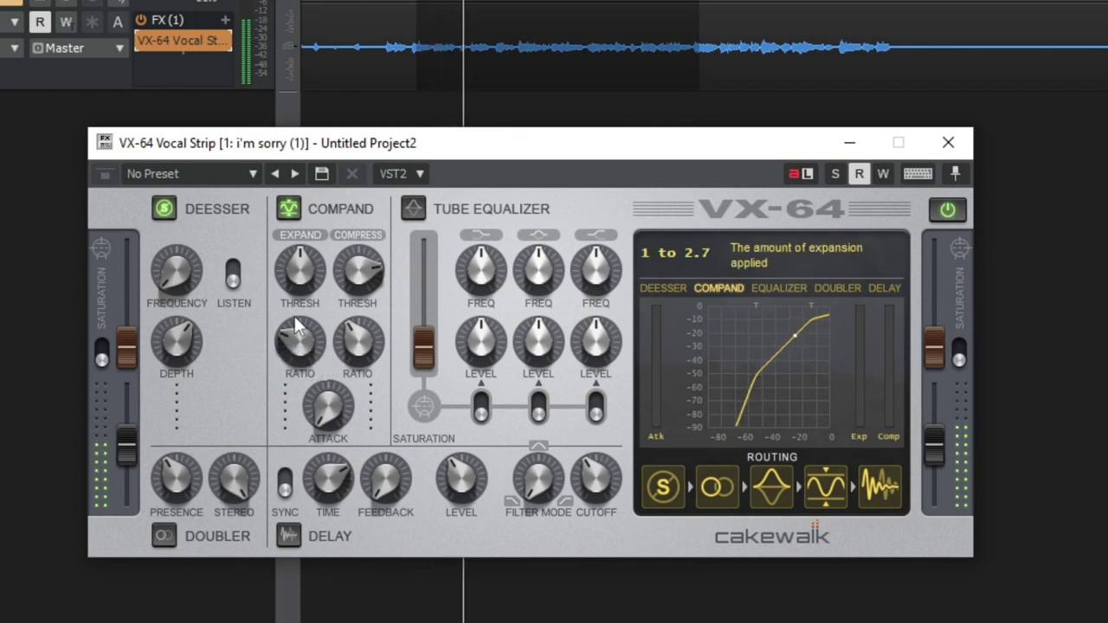
{"action": "left_click_drag", "start_coordinate": [291, 275], "coordinate": [305, 145]}
{"action": "left_click_drag", "start_coordinate": [300, 342], "coordinate": [354, 453]}
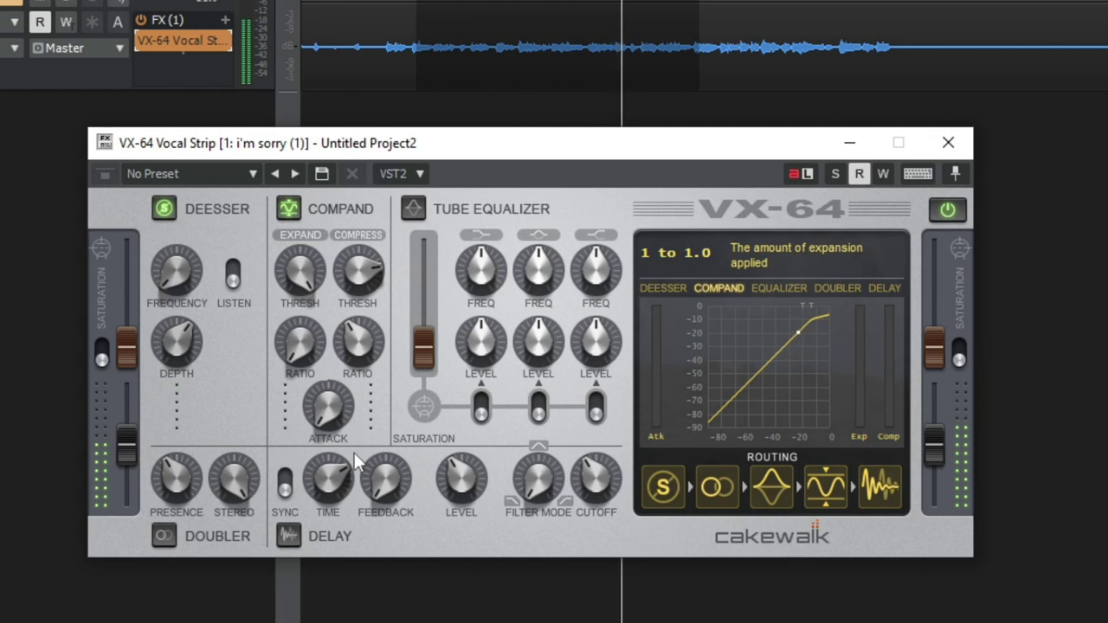
{"action": "left_click_drag", "start_coordinate": [352, 442], "coordinate": [320, 357]}
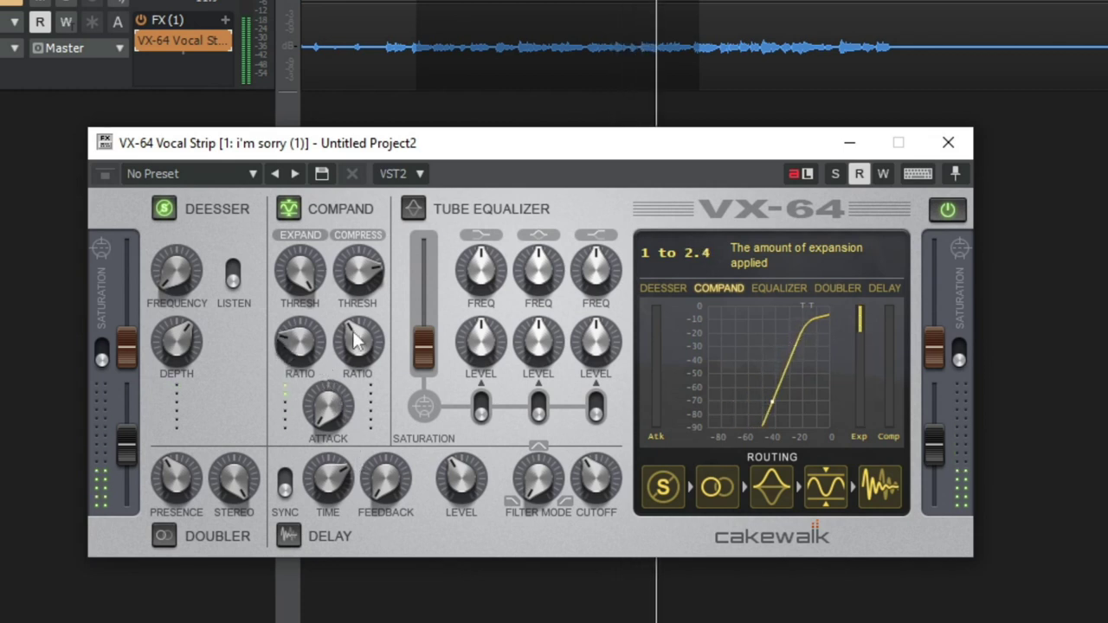
{"action": "left_click_drag", "start_coordinate": [317, 289], "coordinate": [304, 350]}
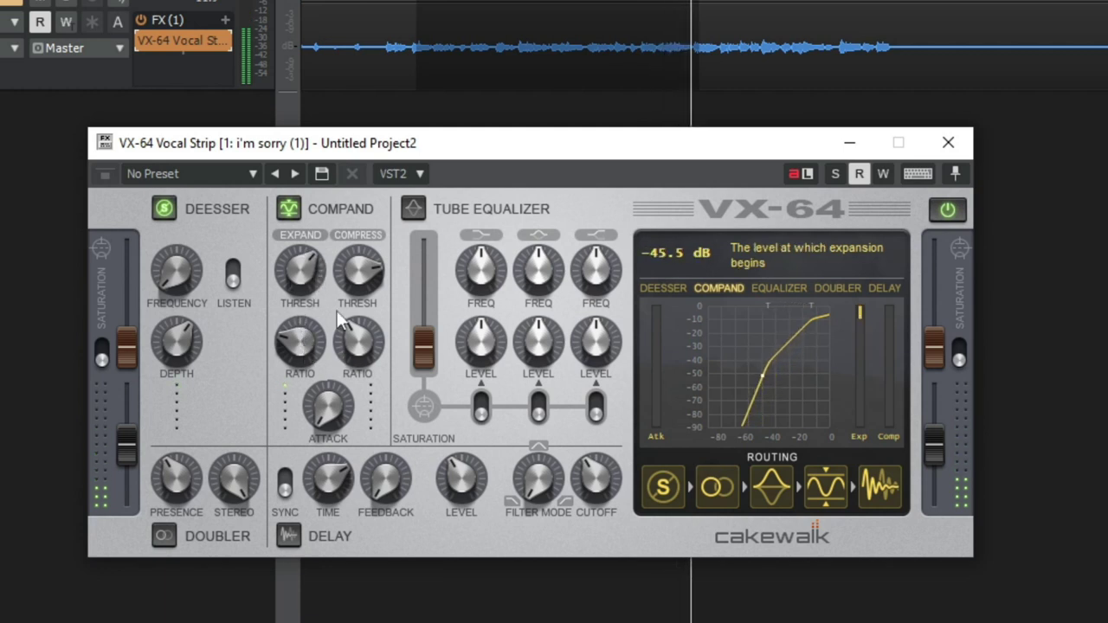
- Sweep the compression threshold through its range, and set it to -18.6 dB with a compression ratio of 2.3 to 1
{"action": "left_click_drag", "start_coordinate": [356, 314], "coordinate": [378, 414]}
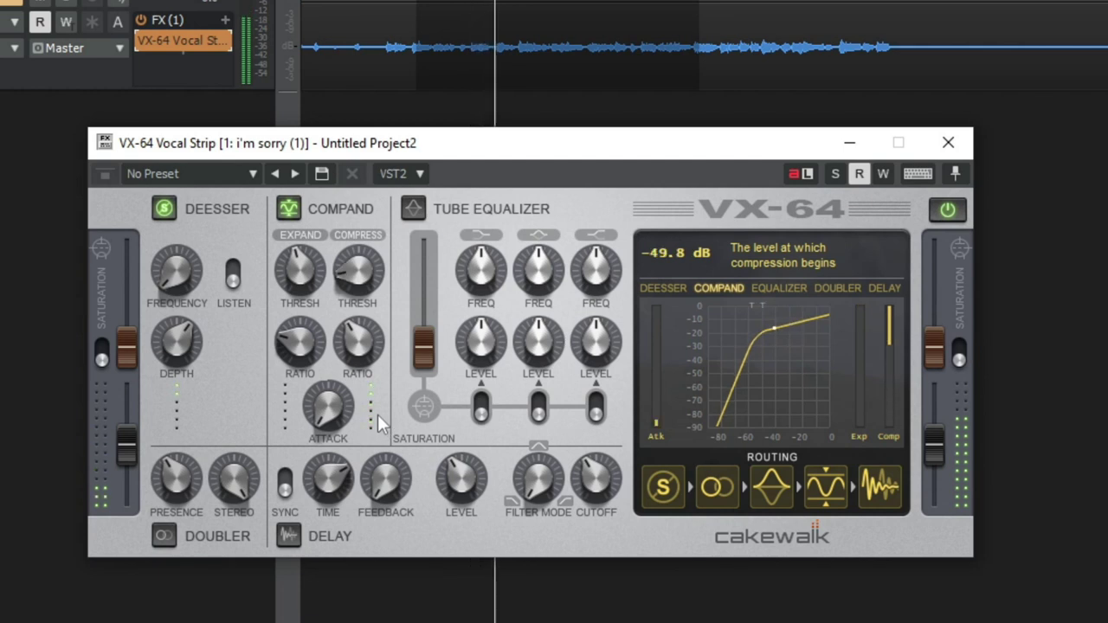
{"action": "left_click_drag", "start_coordinate": [378, 413], "coordinate": [368, 154]}
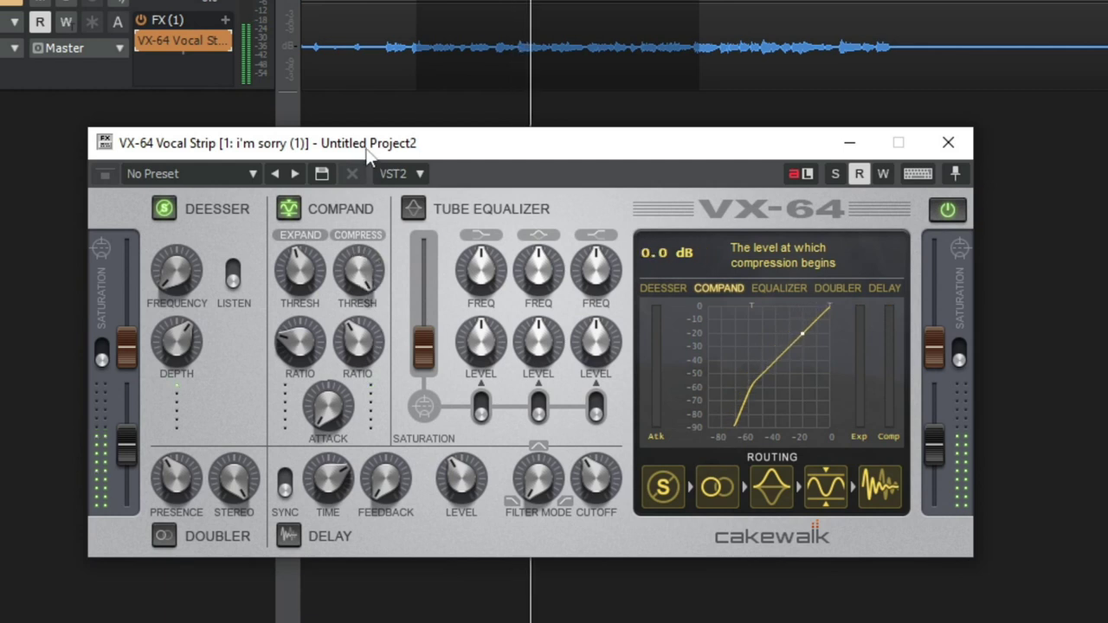
{"action": "left_click_drag", "start_coordinate": [366, 234], "coordinate": [367, 302]}
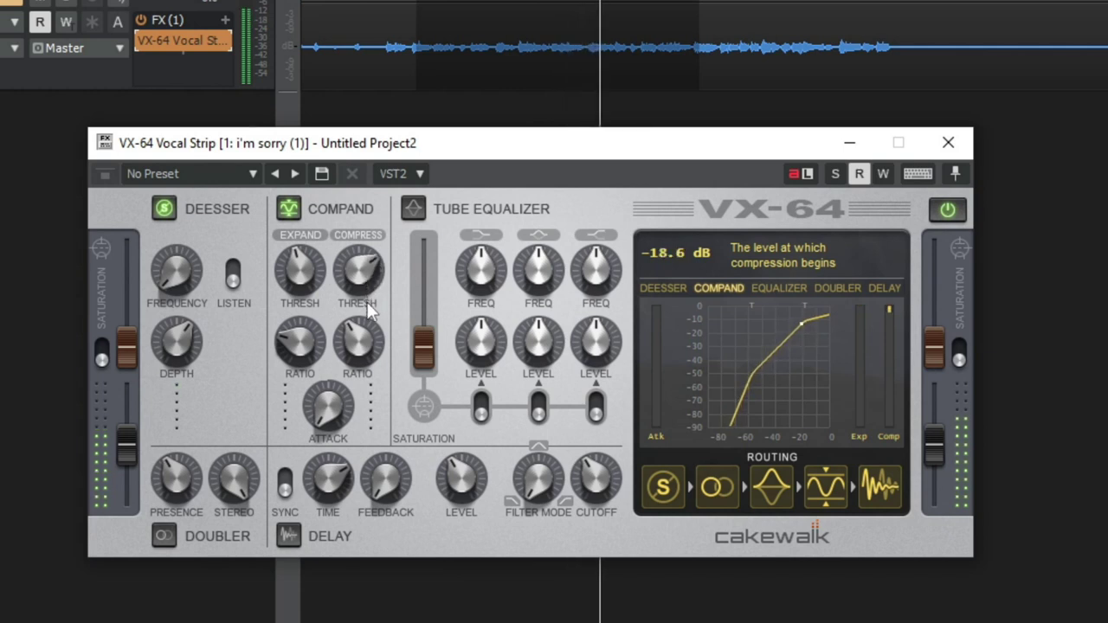
{"action": "left_click_drag", "start_coordinate": [360, 357], "coordinate": [365, 391]}
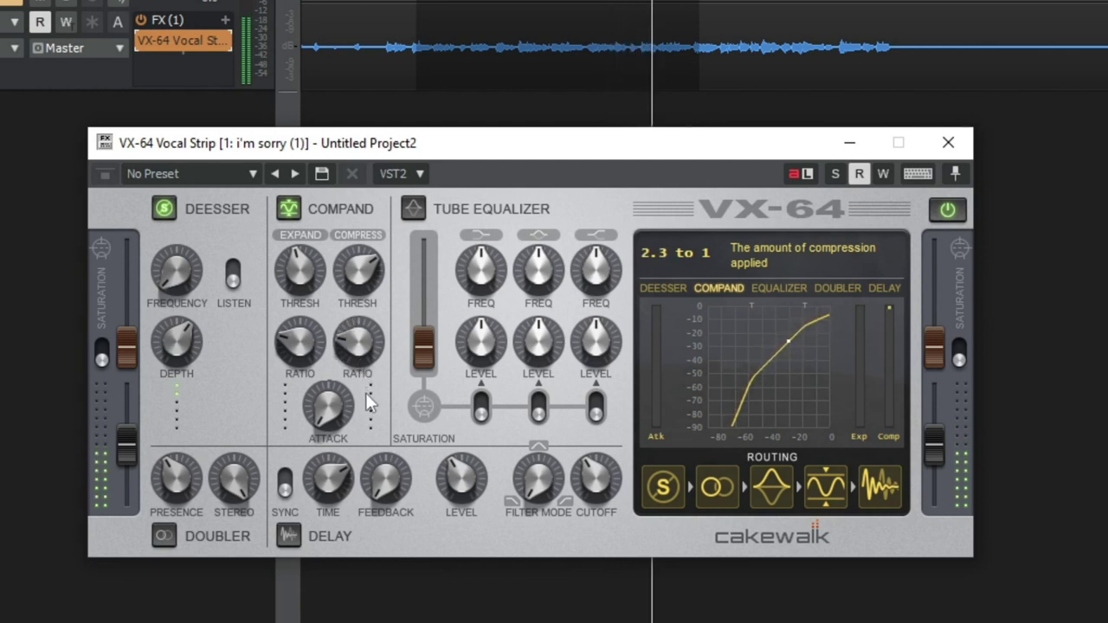
- Set the compression ratio to 2.5 to 1, and play the vocal with the deesser's Listen option switched on
{"action": "left_click_drag", "start_coordinate": [365, 393], "coordinate": [366, 387]}
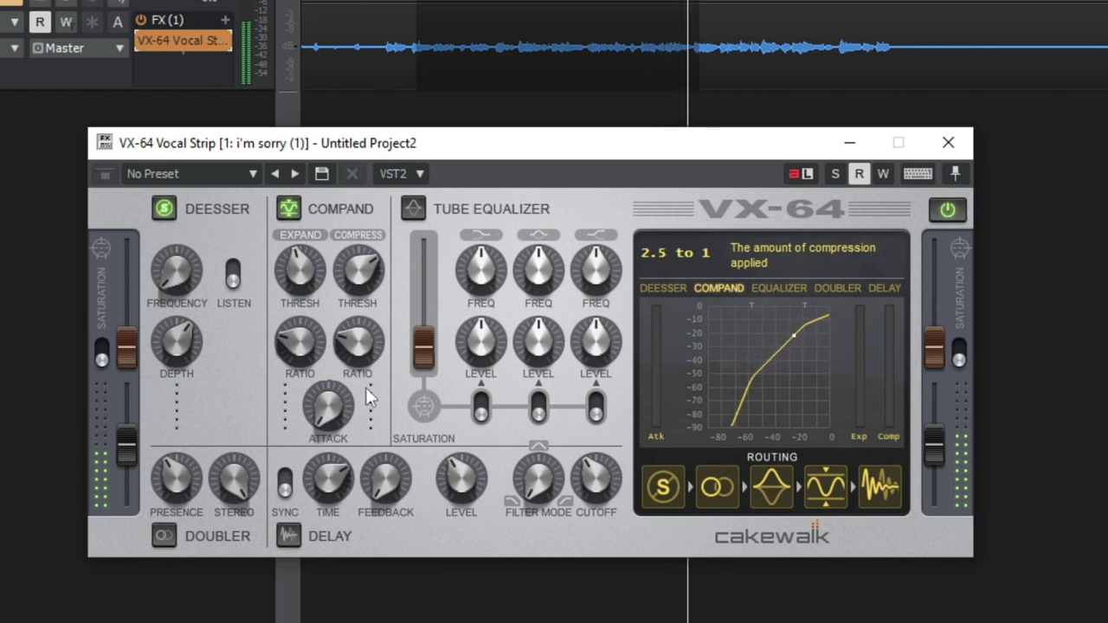
{"action": "key", "text": "space"}
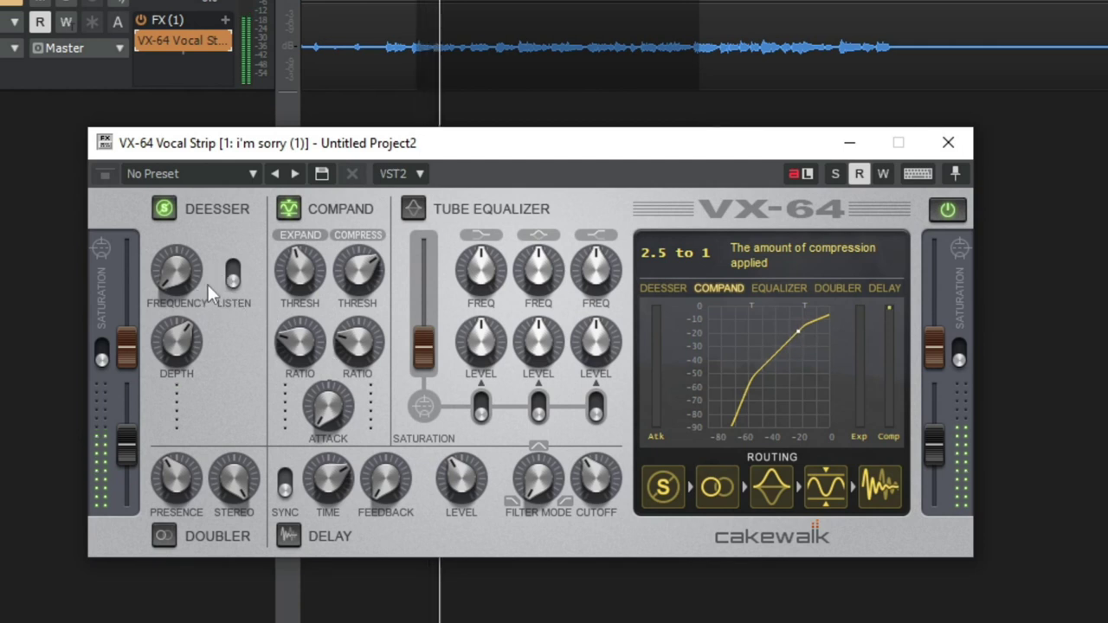
{"action": "left_click", "coordinate": [234, 287]}
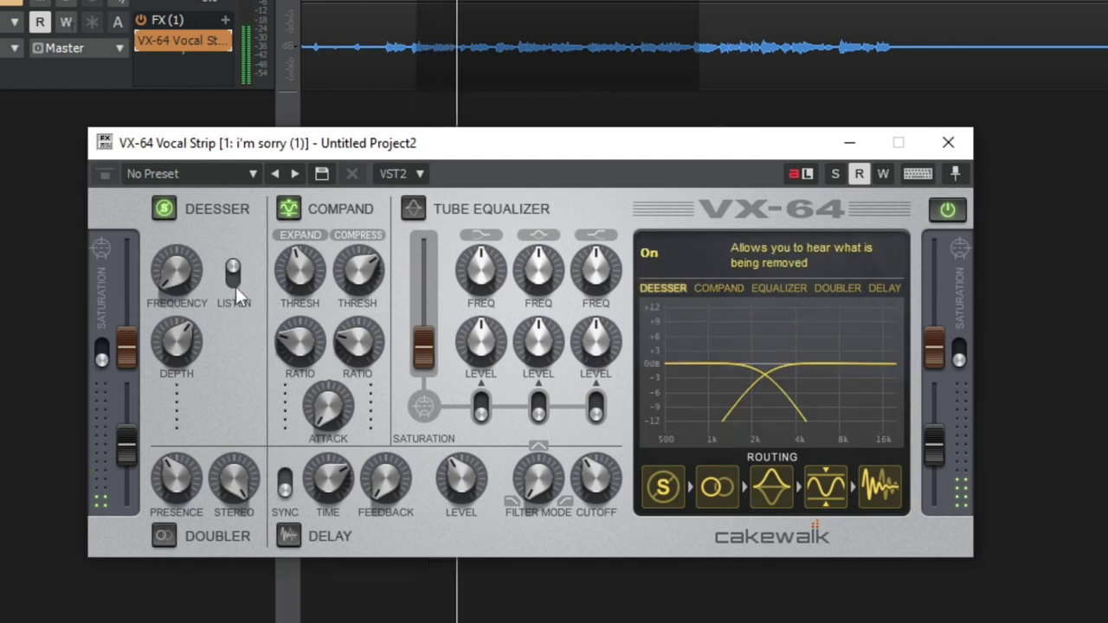
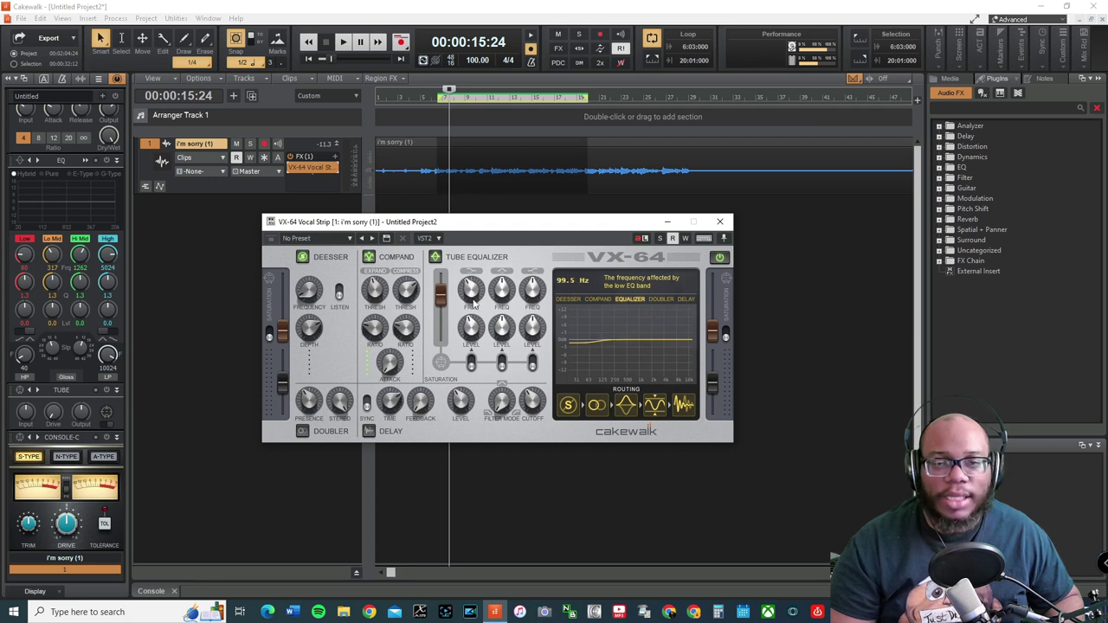
- Set the tube equalizer's low band frequency to 86.7 Hz and its mid band to 1.14 kHz with a level of -1.2 dB
{"action": "mouse_move", "coordinate": [473, 296]}
{"action": "left_mouse_down"}
{"action": "mouse_move", "coordinate": [474, 314]}
{"action": "mouse_move", "coordinate": [474, 302]}
{"action": "left_mouse_up"}
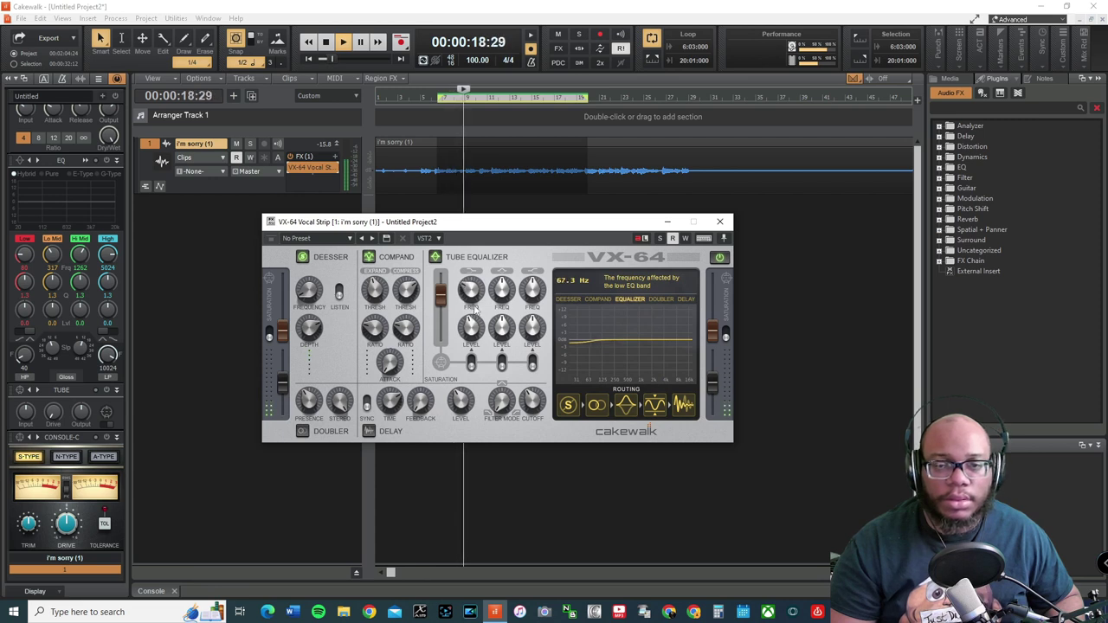
{"action": "mouse_move", "coordinate": [474, 302]}
{"action": "left_mouse_down"}
{"action": "mouse_move", "coordinate": [474, 246]}
{"action": "mouse_move", "coordinate": [469, 325]}
{"action": "mouse_move", "coordinate": [479, 305]}
{"action": "mouse_move", "coordinate": [479, 318]}
{"action": "mouse_move", "coordinate": [472, 294]}
{"action": "left_mouse_up"}
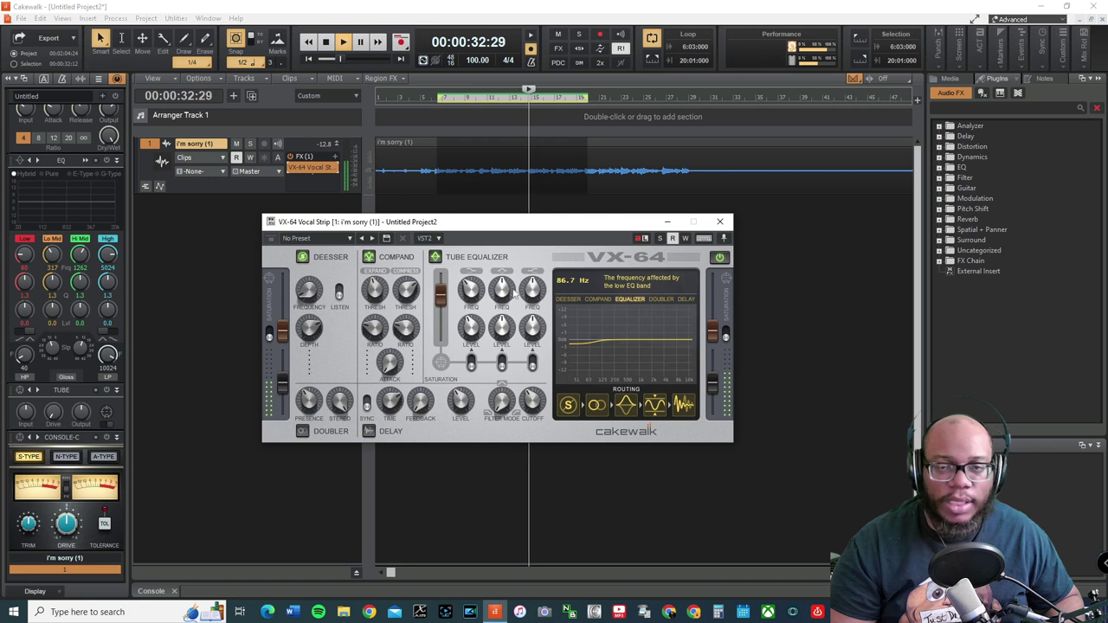
{"action": "left_click_drag", "start_coordinate": [503, 290], "coordinate": [504, 303]}
{"action": "mouse_move", "coordinate": [506, 327]}
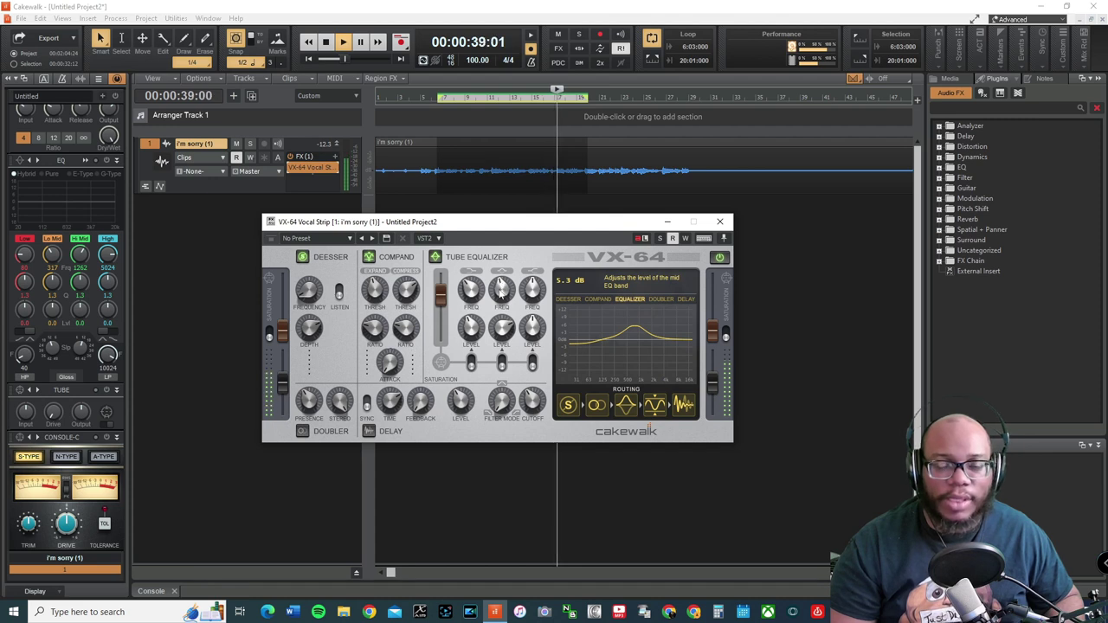
{"action": "mouse_move", "coordinate": [500, 292]}
{"action": "left_mouse_down"}
{"action": "mouse_move", "coordinate": [509, 324]}
{"action": "mouse_move", "coordinate": [502, 281]}
{"action": "left_mouse_up"}
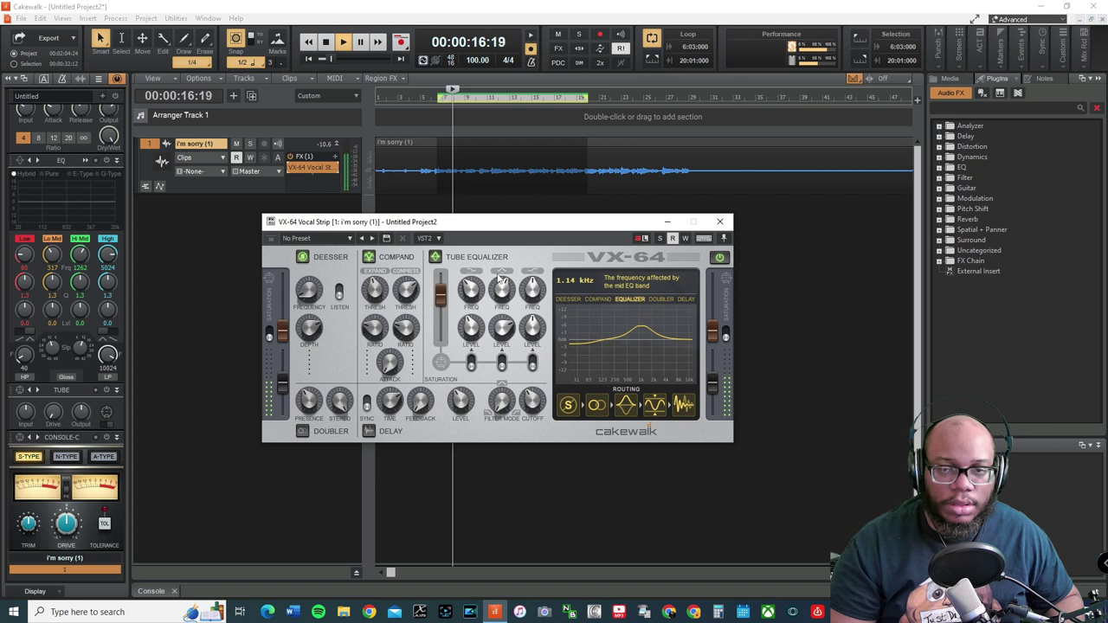
{"action": "left_click_drag", "start_coordinate": [503, 327], "coordinate": [501, 360]}
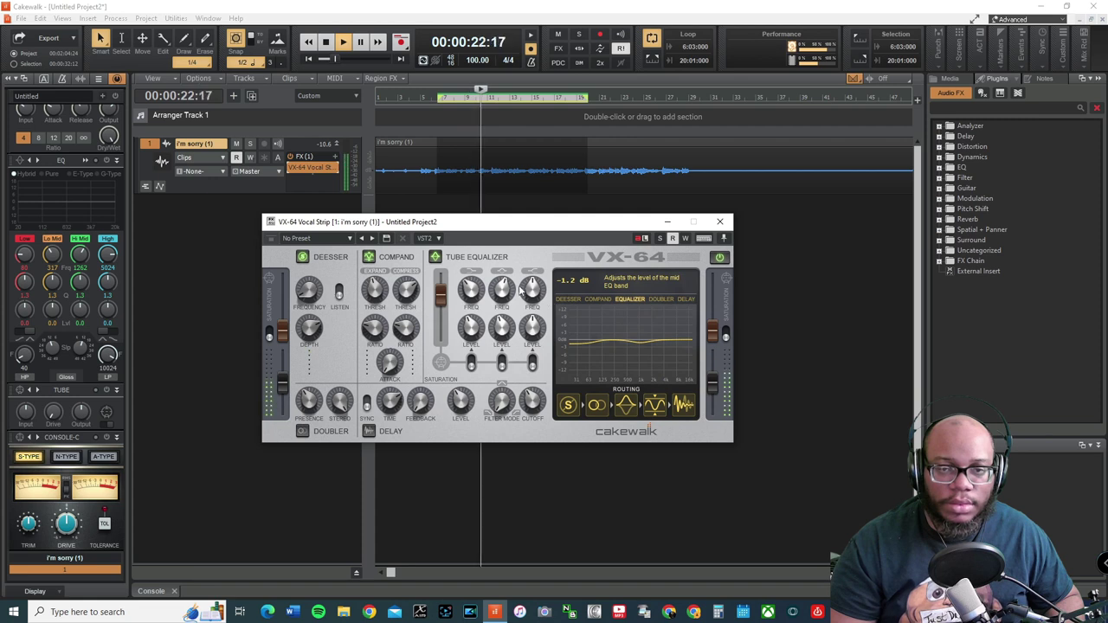
- Set the equalizer's high band to 4.13 kHz with a level of 2.3 dB, and raise the plugin's output level to 2.9 dB
{"action": "left_click", "coordinate": [535, 327]}
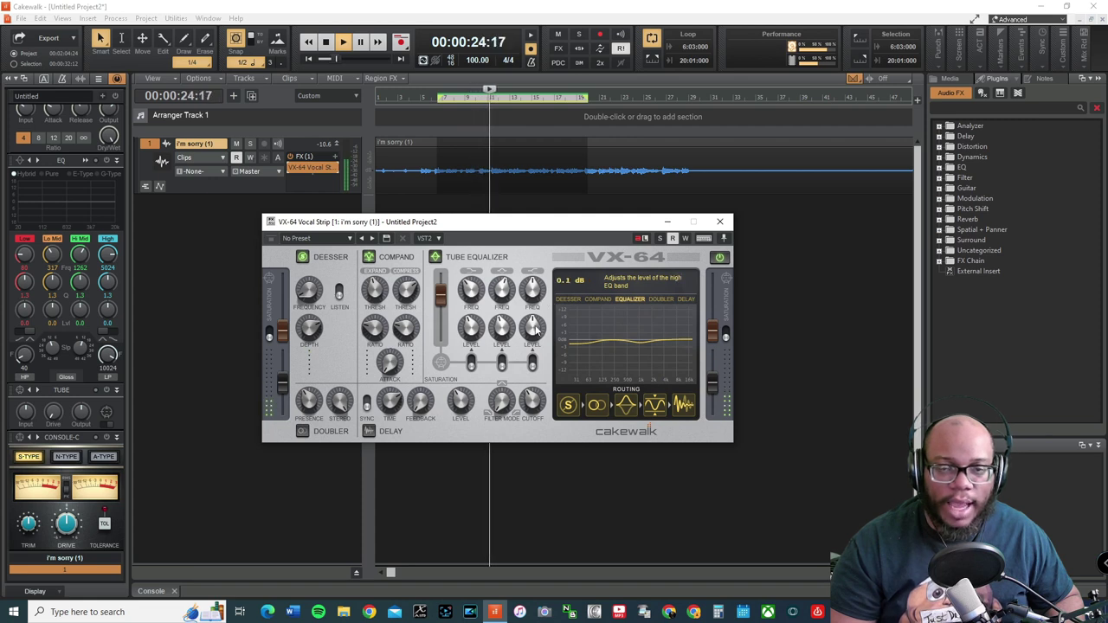
{"action": "left_click_drag", "start_coordinate": [536, 327], "coordinate": [537, 325]}
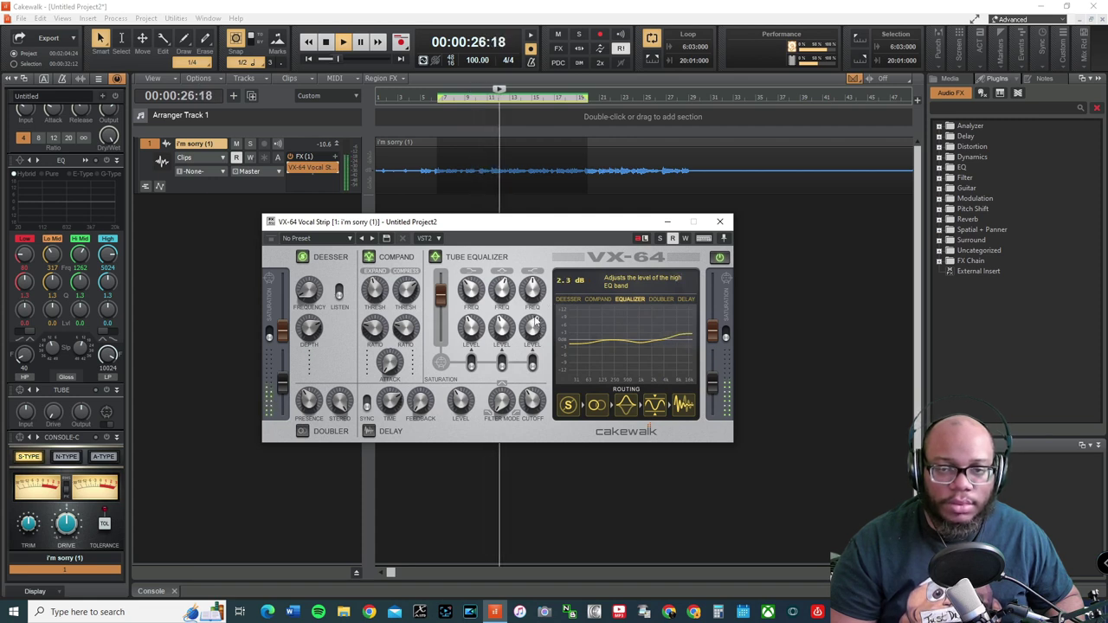
{"action": "left_click", "coordinate": [534, 294]}
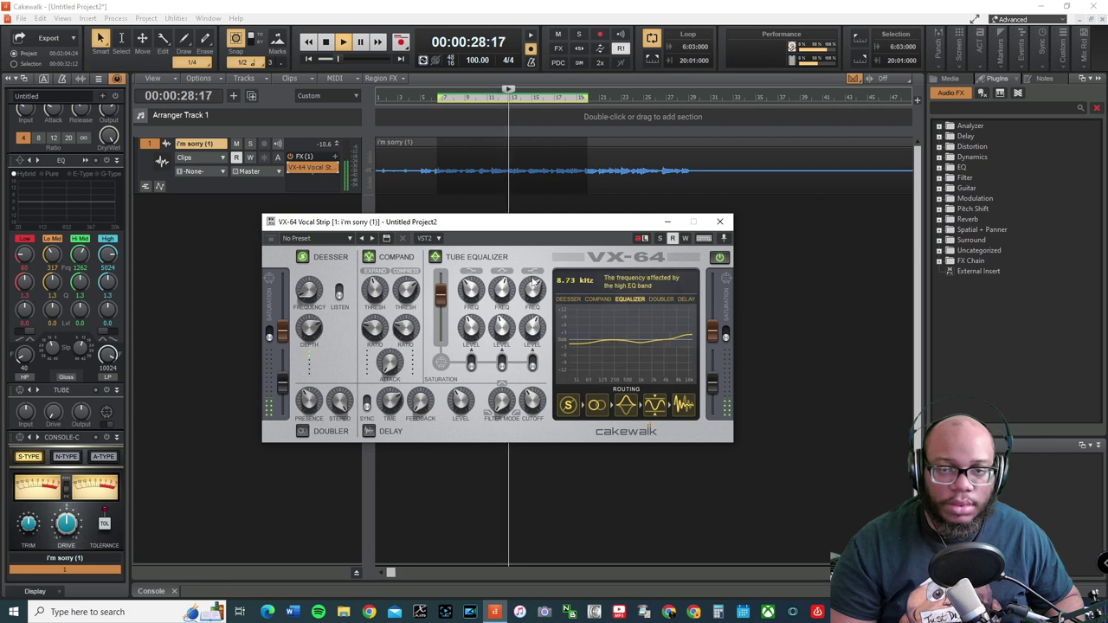
{"action": "left_click_drag", "start_coordinate": [534, 294], "coordinate": [537, 320]}
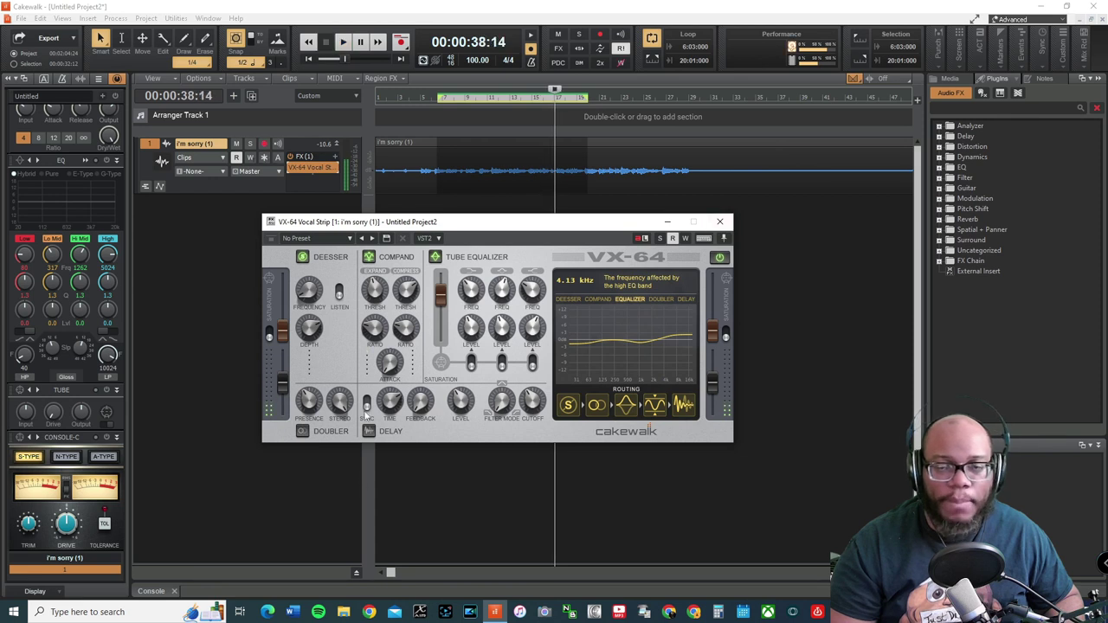
{"action": "left_click", "coordinate": [713, 384]}
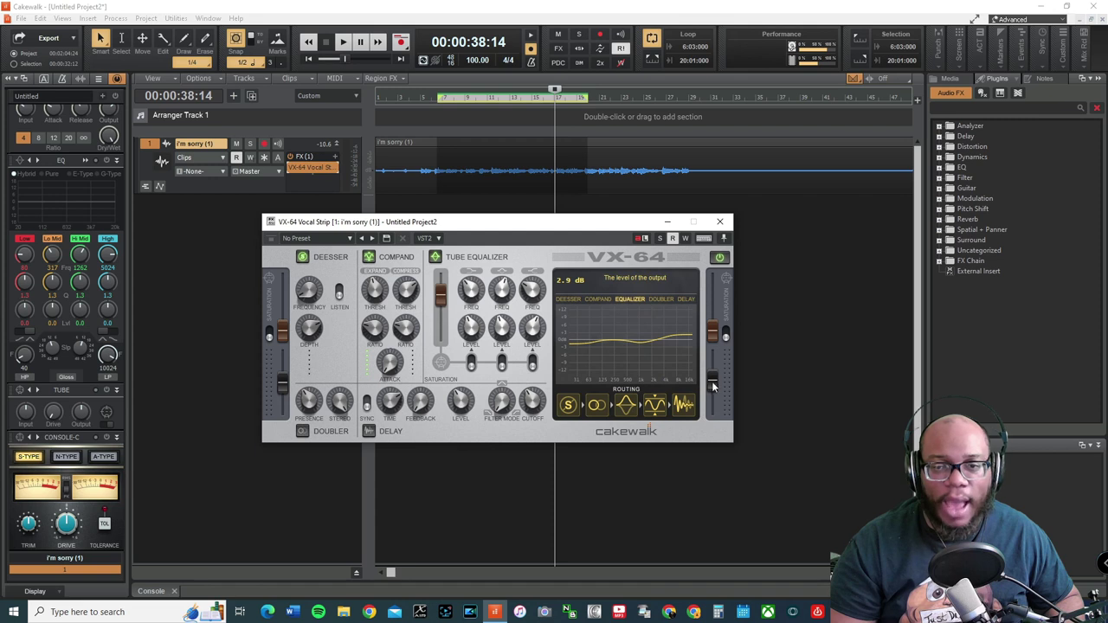
{"action": "key", "text": "space"}
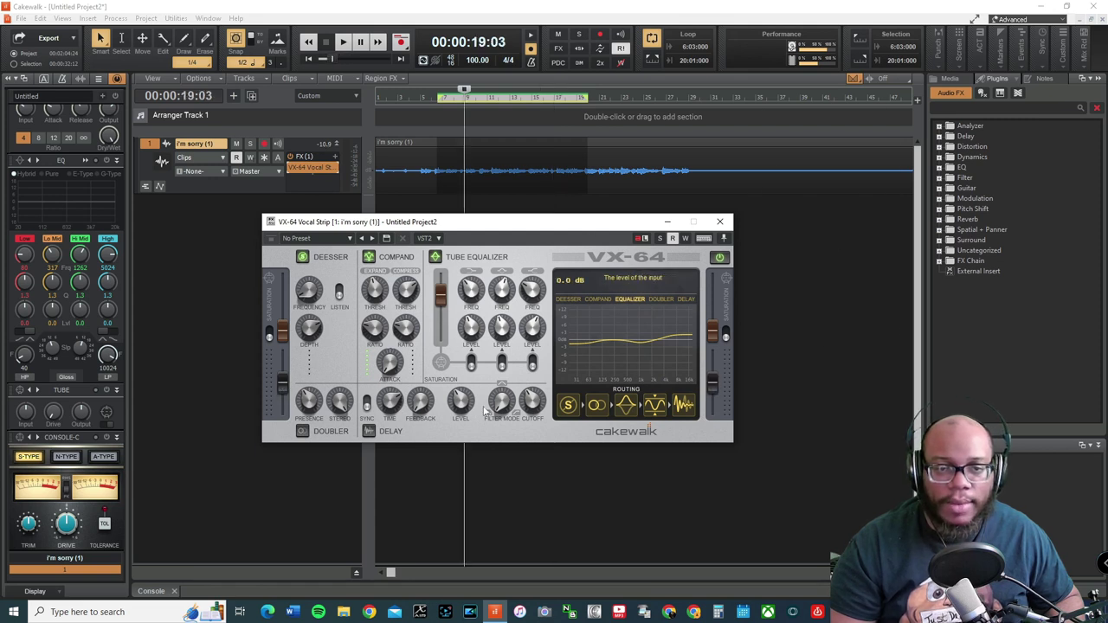
- Enable the doubler and sweep its stereo width between 0% and 100%
{"action": "left_click", "coordinate": [303, 432]}
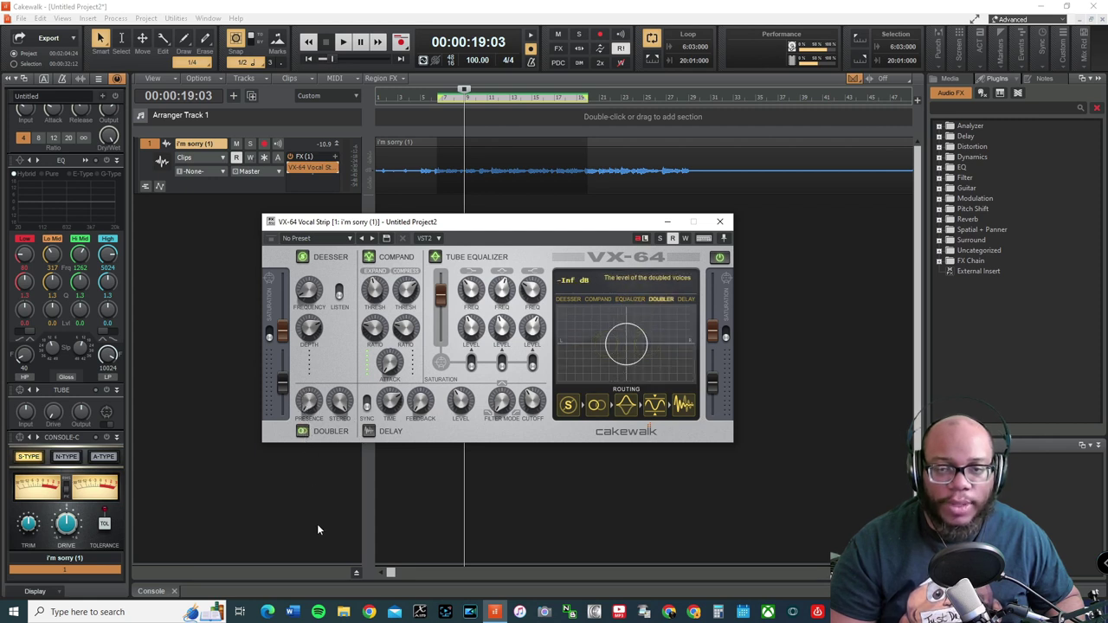
{"action": "left_click_drag", "start_coordinate": [297, 394], "coordinate": [350, 514]}
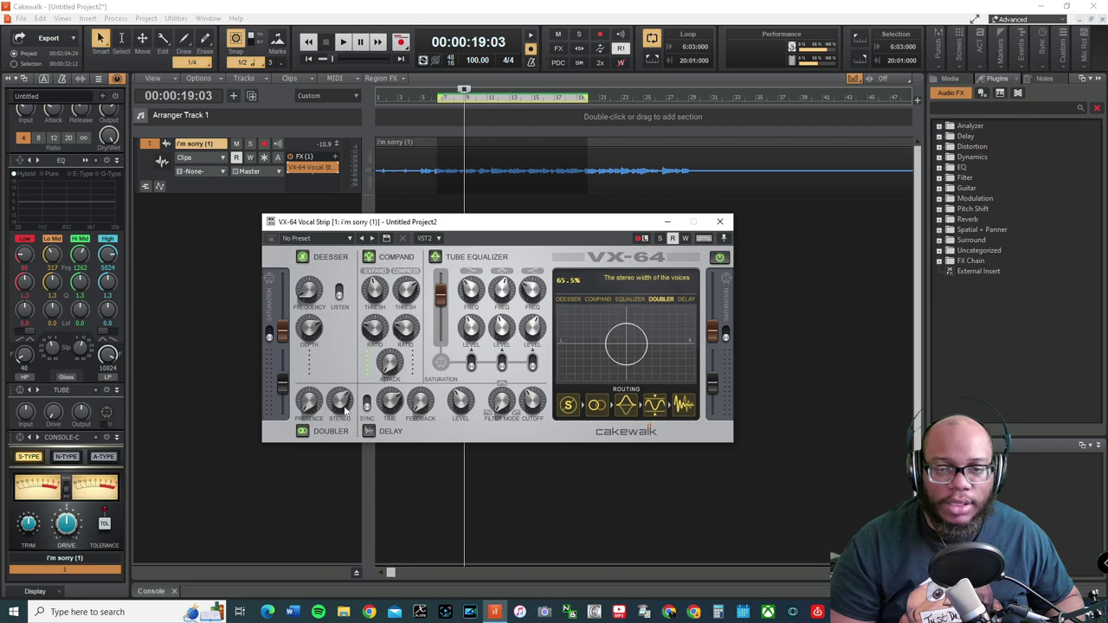
{"action": "mouse_move", "coordinate": [339, 444]}
{"action": "left_mouse_down"}
{"action": "mouse_move", "coordinate": [326, 369]}
{"action": "mouse_move", "coordinate": [338, 446]}
{"action": "left_mouse_up"}
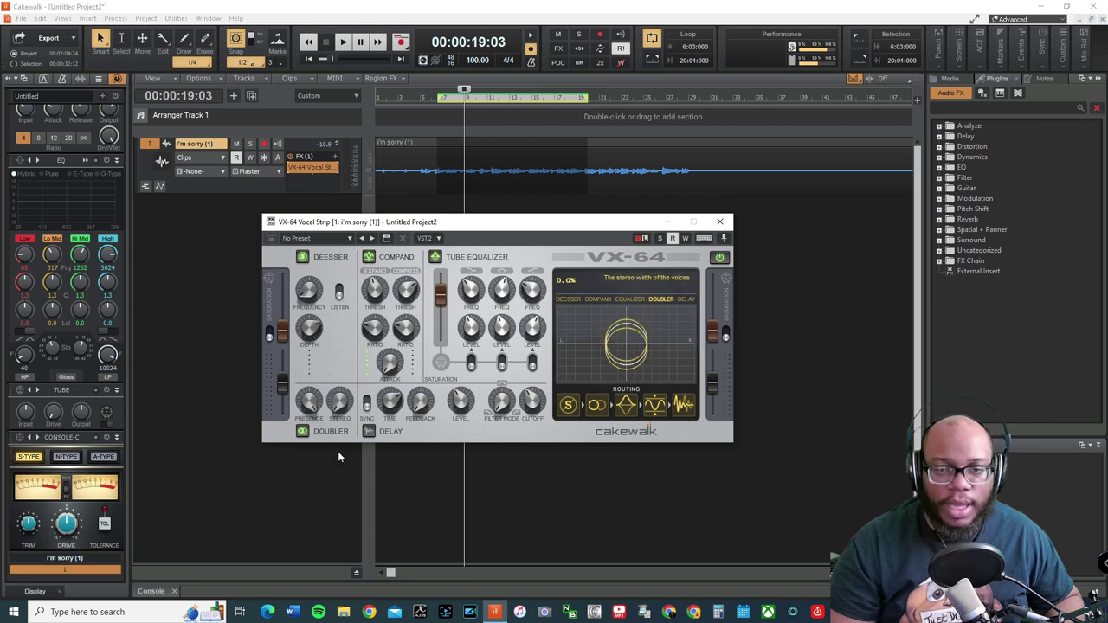
{"action": "left_click_drag", "start_coordinate": [338, 451], "coordinate": [344, 309]}
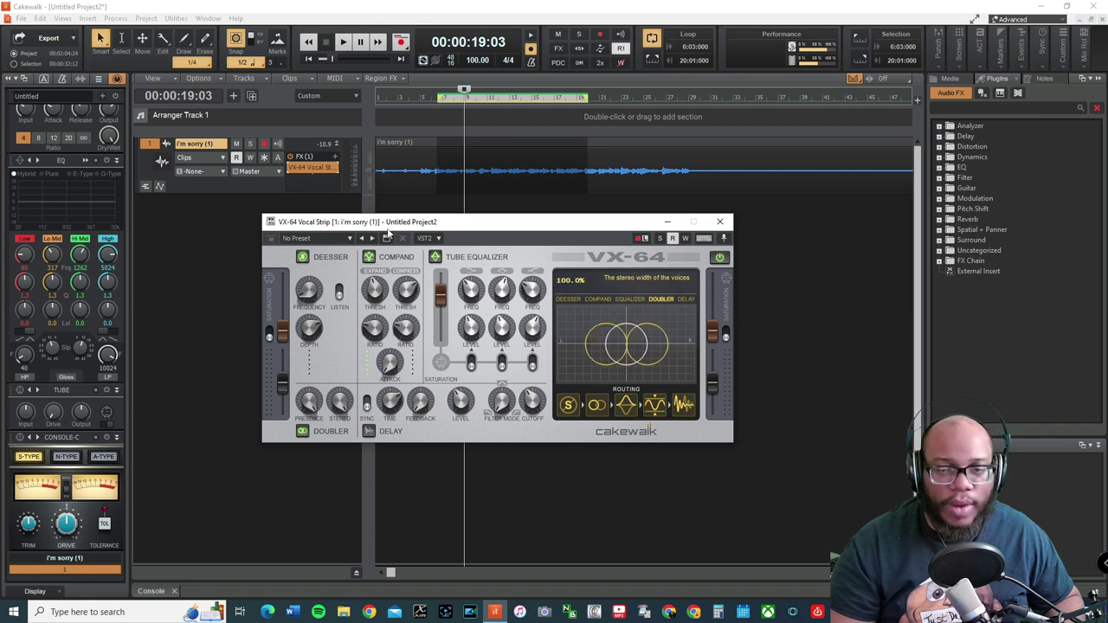
{"action": "left_click_drag", "start_coordinate": [340, 404], "coordinate": [342, 477]}
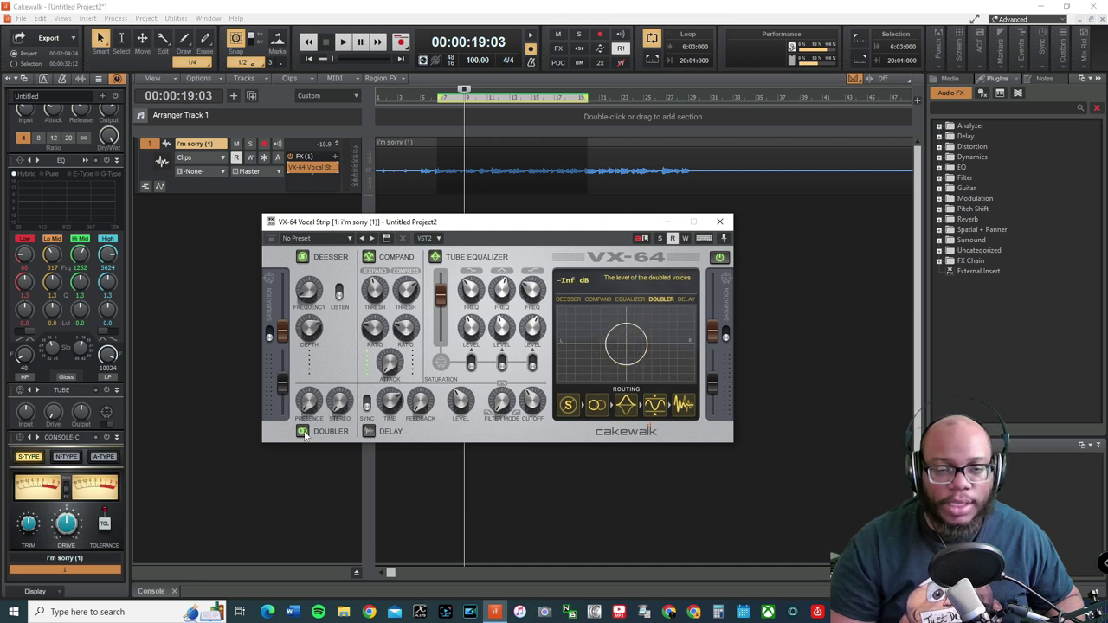
- Audition the doubler during playback with presence at -5.1 dB and stereo width at 100%, and settle on -9.0 dB presence with a narrower width
{"action": "key", "text": "space"}
{"action": "left_click_drag", "start_coordinate": [310, 407], "coordinate": [306, 355]}
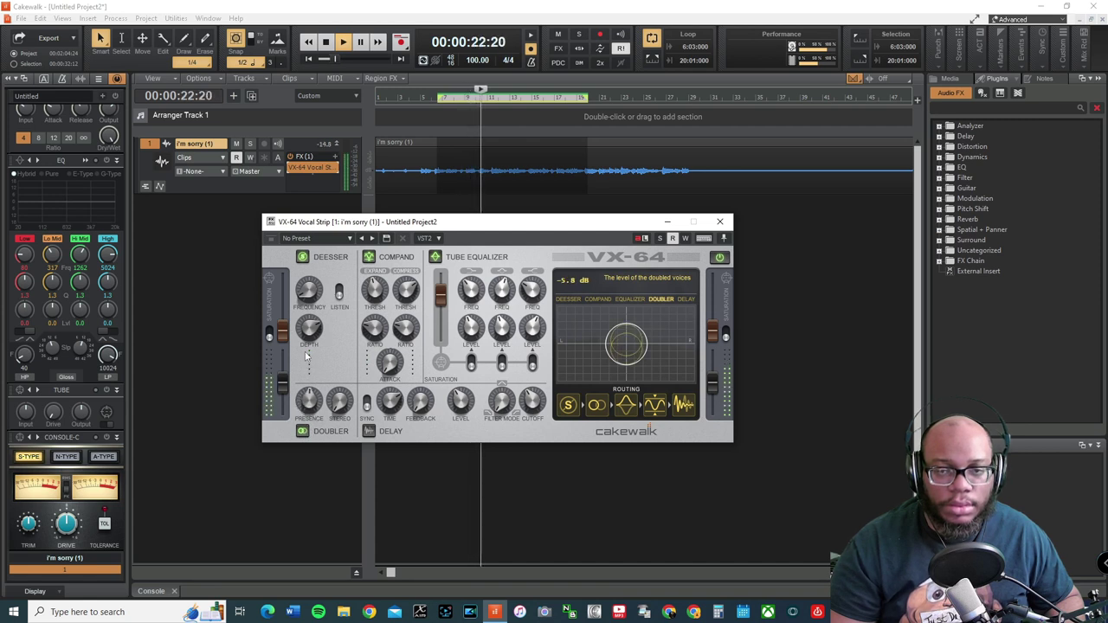
{"action": "mouse_move", "coordinate": [305, 355]}
{"action": "left_mouse_down"}
{"action": "mouse_move", "coordinate": [310, 322]}
{"action": "mouse_move", "coordinate": [314, 454]}
{"action": "mouse_move", "coordinate": [305, 351]}
{"action": "left_mouse_up"}
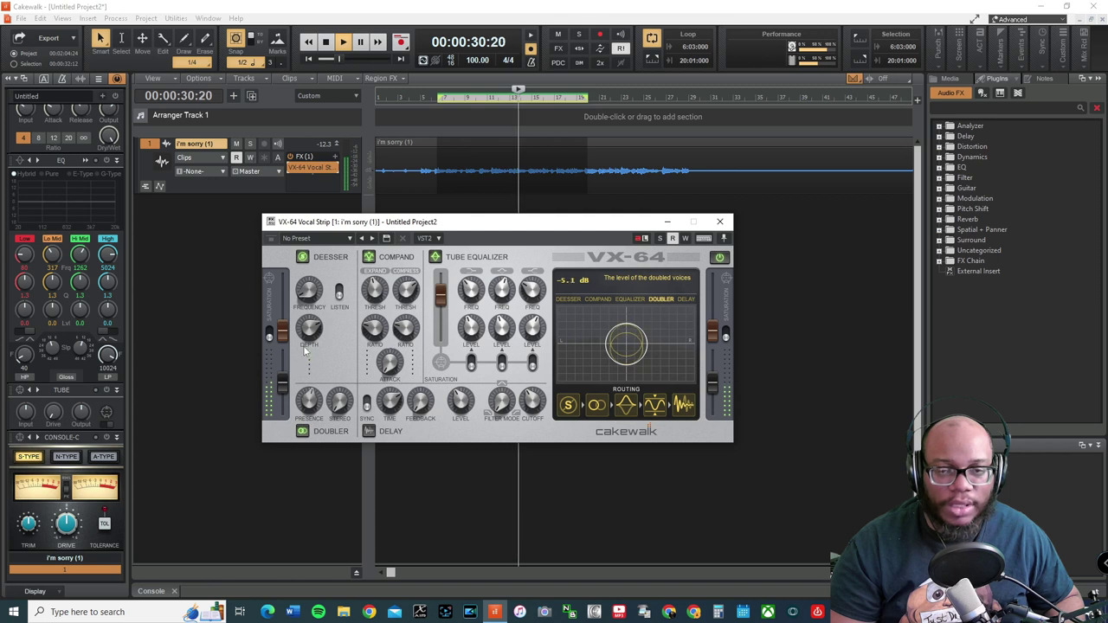
{"action": "mouse_move", "coordinate": [338, 400]}
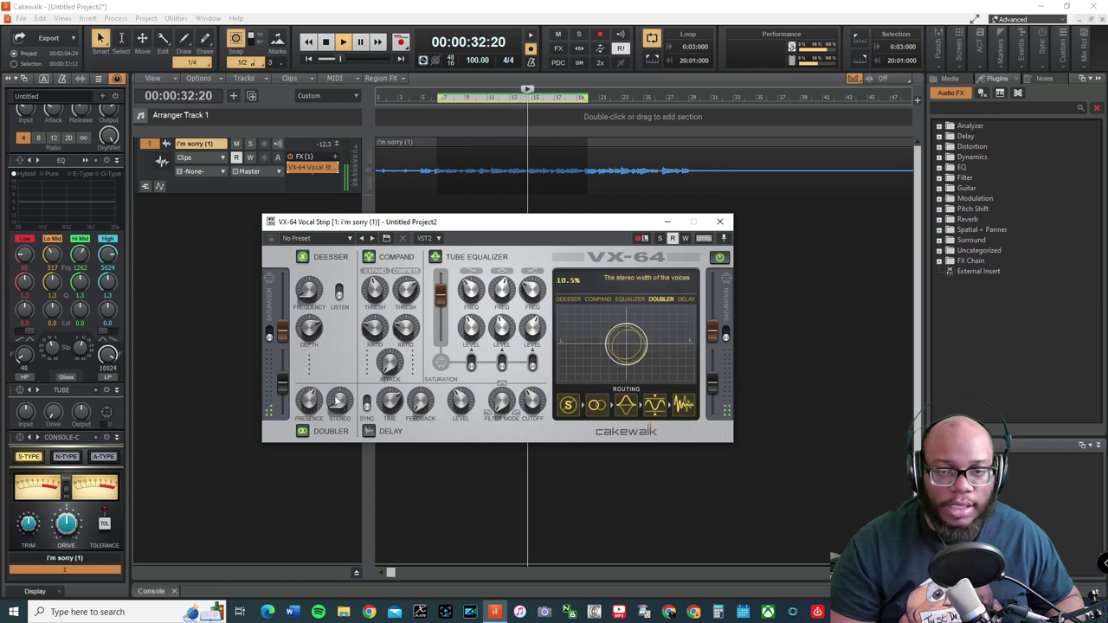
{"action": "left_click_drag", "start_coordinate": [338, 400], "coordinate": [338, 292]}
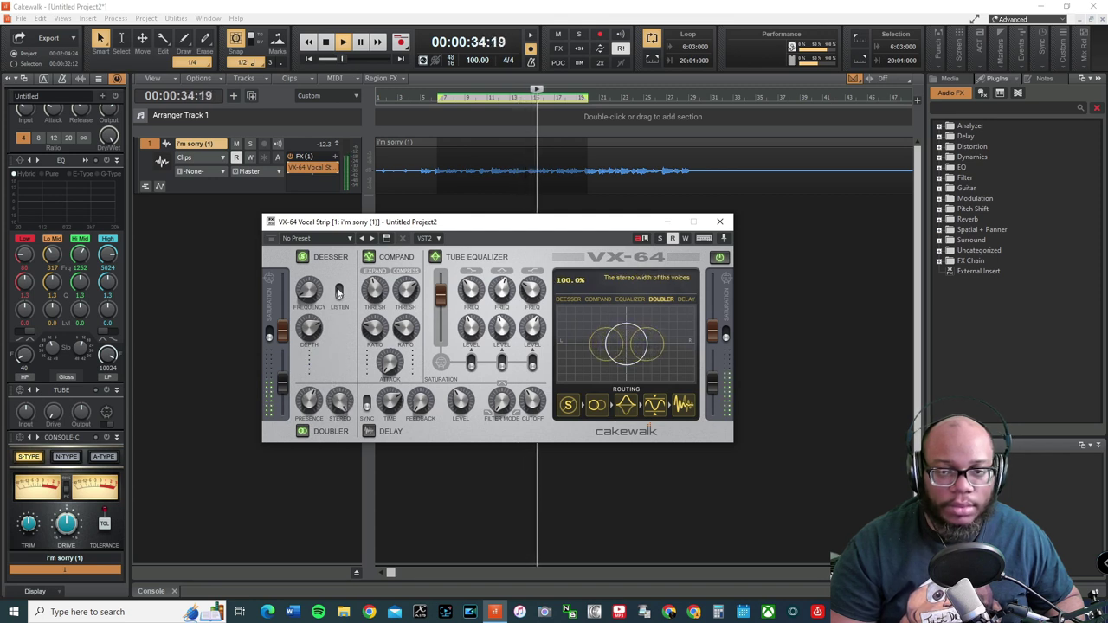
{"action": "mouse_move", "coordinate": [314, 374]}
{"action": "left_click_drag", "start_coordinate": [315, 374], "coordinate": [318, 438]}
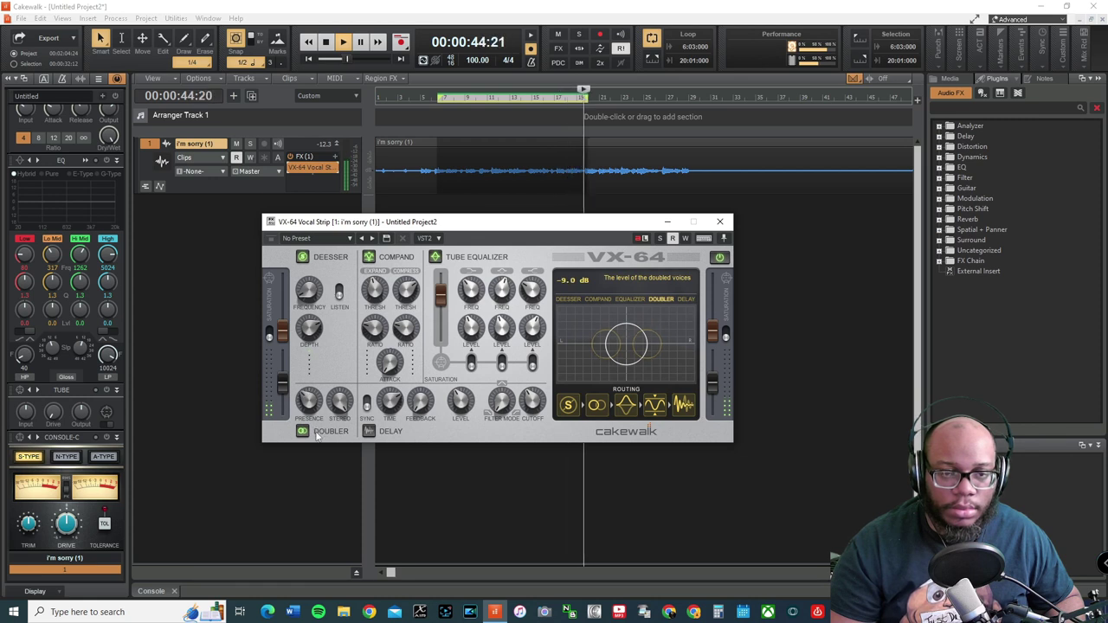
{"action": "mouse_move", "coordinate": [342, 407]}
{"action": "left_click_drag", "start_coordinate": [342, 407], "coordinate": [334, 440]}
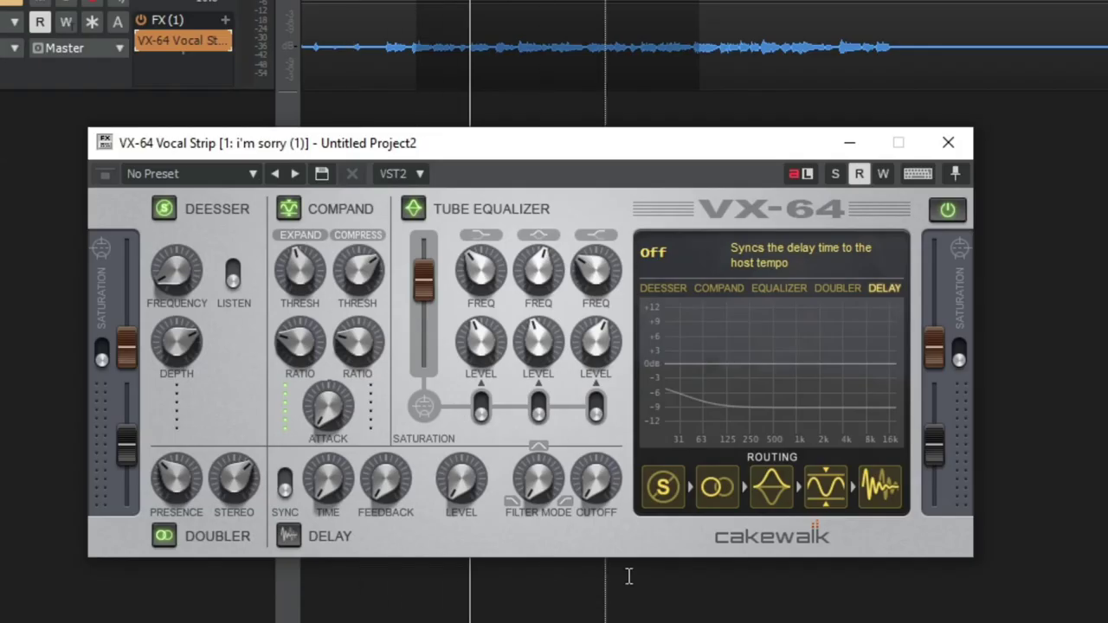
- Sweep the unsynced delay time down to 50.0 ms, and sync the delay time to the host tempo
{"action": "left_click", "coordinate": [762, 613]}
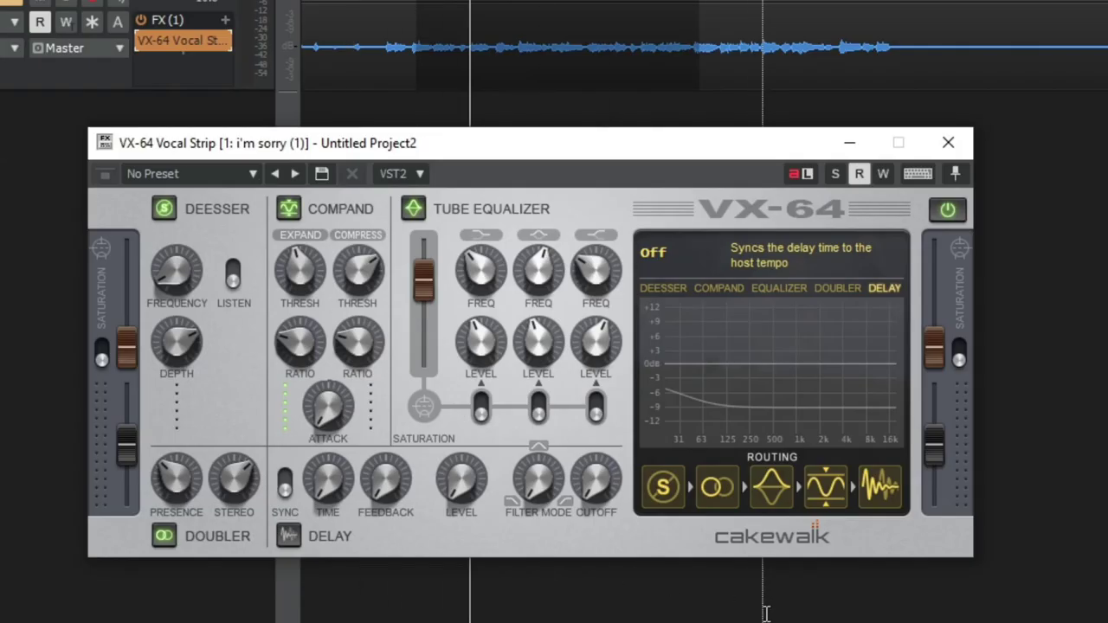
{"action": "left_click", "coordinate": [284, 489]}
{"action": "mouse_move", "coordinate": [322, 489]}
{"action": "left_click_drag", "start_coordinate": [320, 457], "coordinate": [357, 622]}
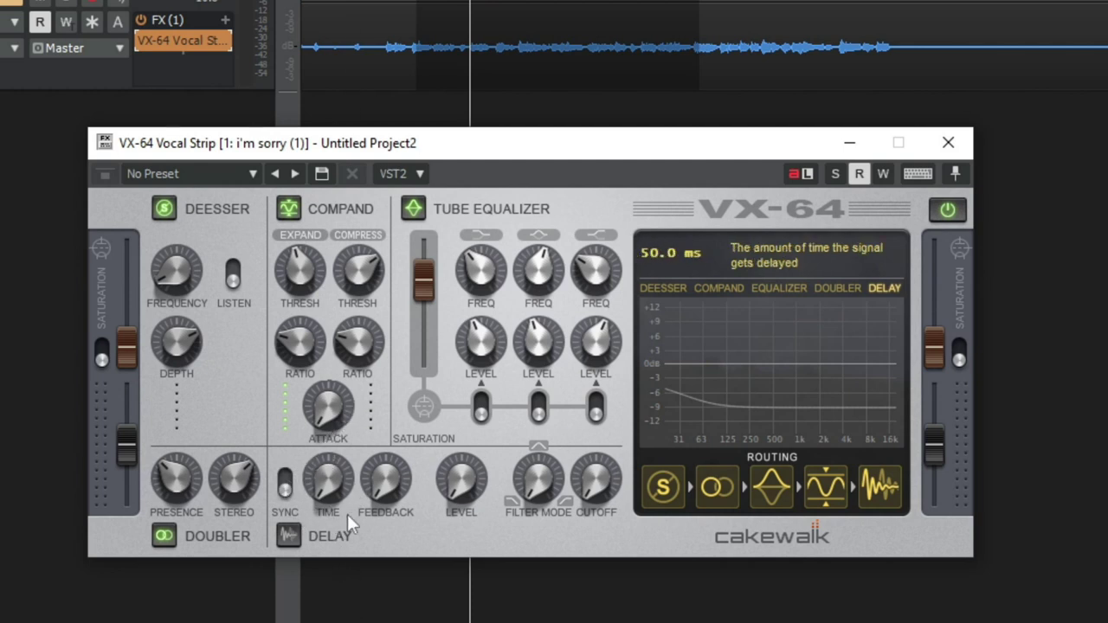
{"action": "left_click_drag", "start_coordinate": [321, 488], "coordinate": [315, 512]}
{"action": "left_click", "coordinate": [286, 489]}
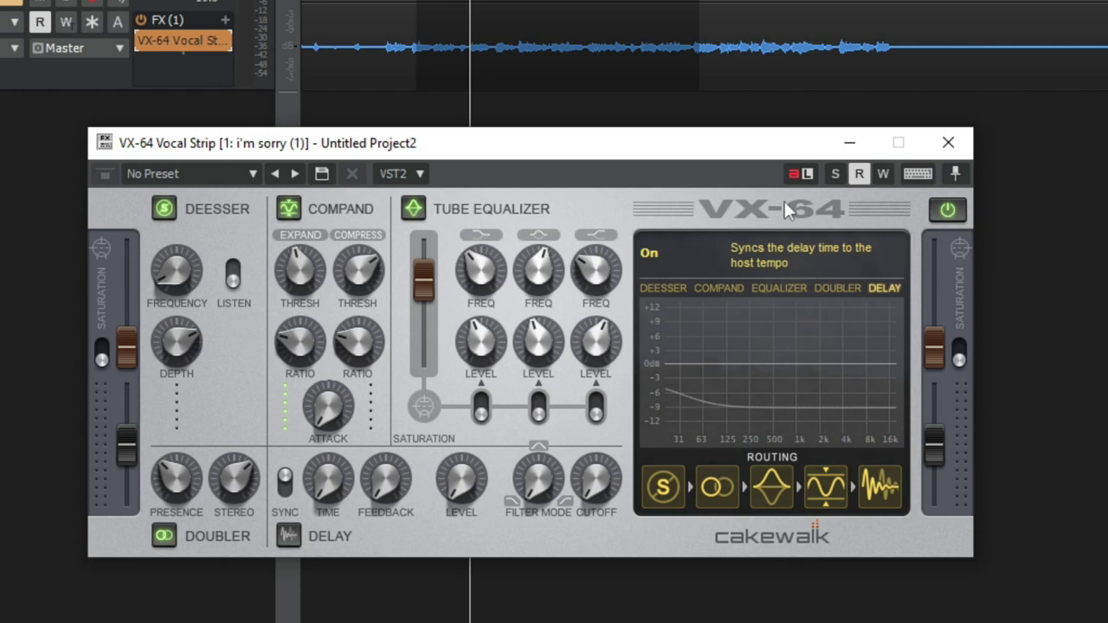
- Raise the synced delay time through its note values from 32nd-Trpt upward, and enable the delay module
{"action": "mouse_move", "coordinate": [335, 497]}
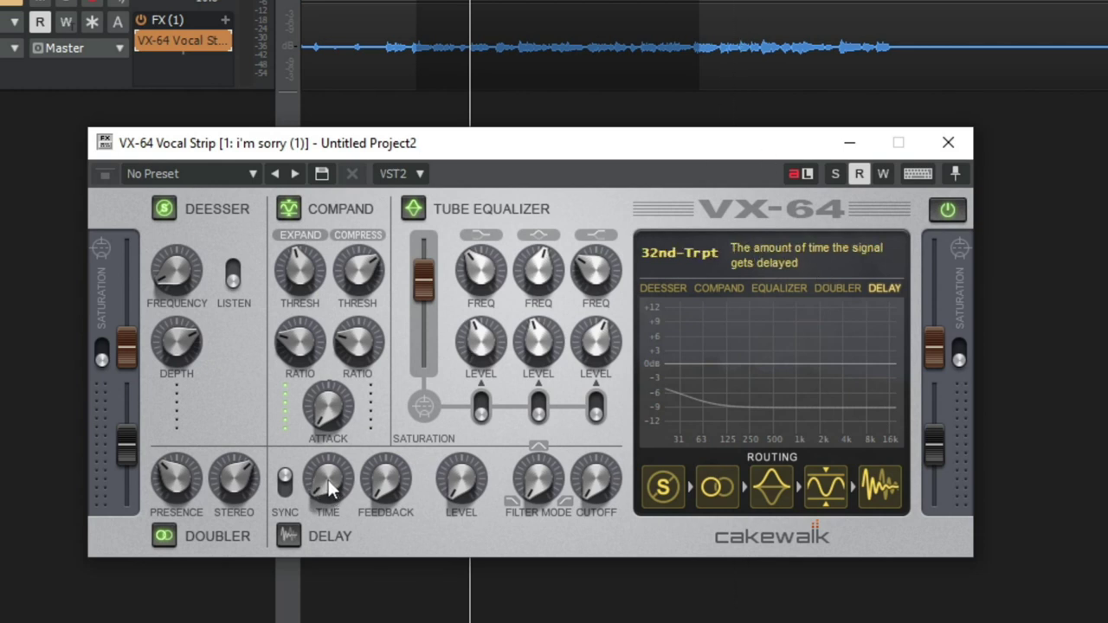
{"action": "scroll", "coordinate": [328, 479], "scroll_direction": "up", "scroll_amount": 1}
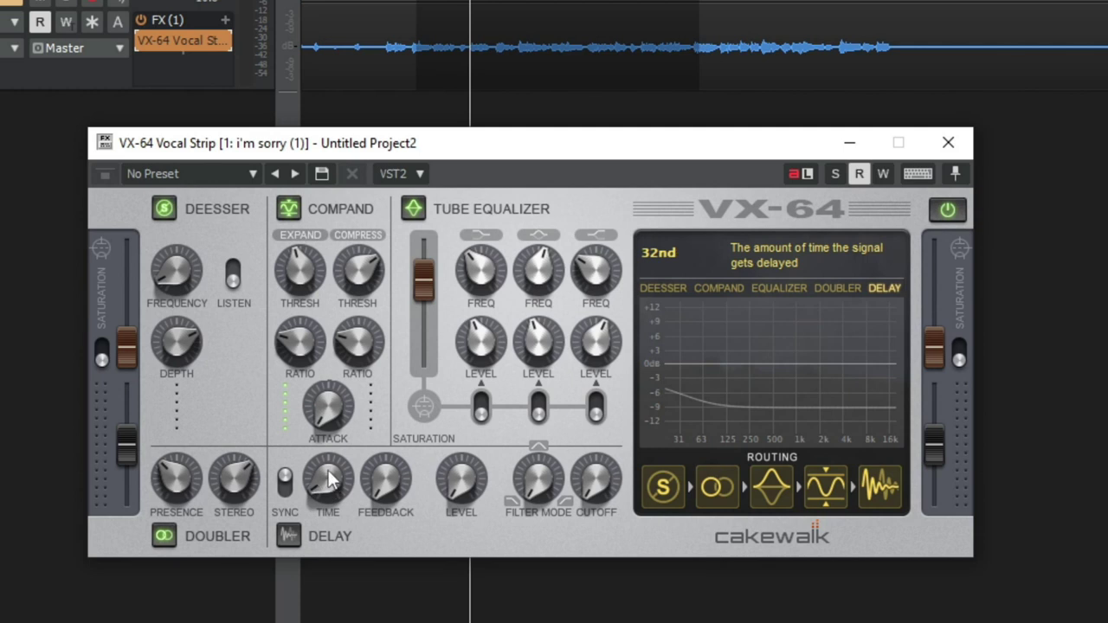
{"action": "left_click_drag", "start_coordinate": [329, 481], "coordinate": [329, 469]}
{"action": "left_click_drag", "start_coordinate": [329, 433], "coordinate": [329, 251]}
{"action": "left_click", "coordinate": [288, 536]}
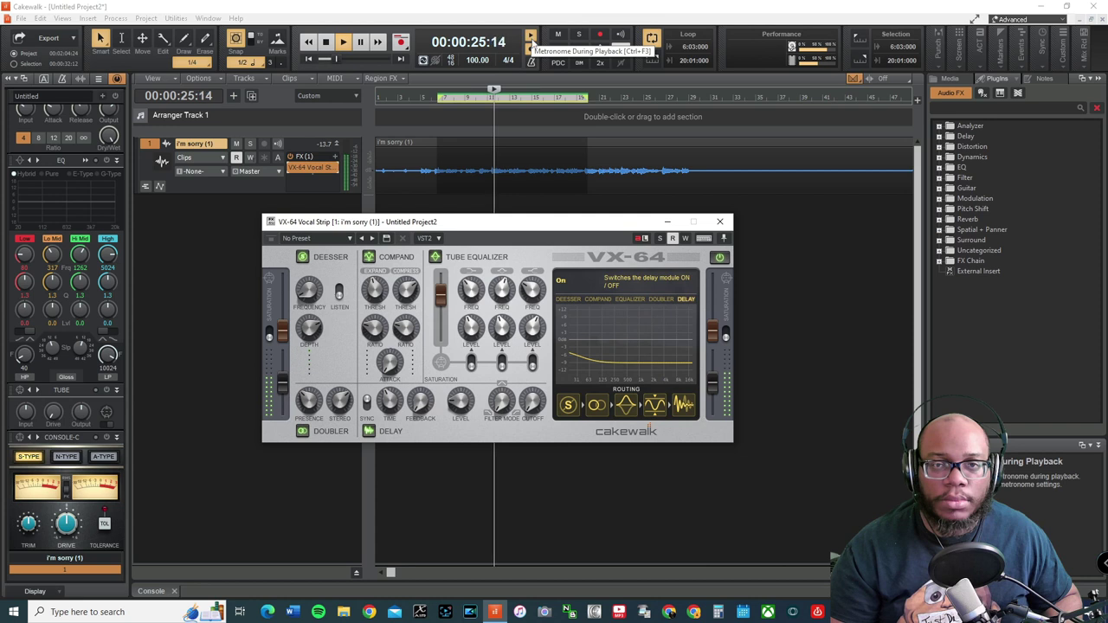
- Turn off the metronome during playback, and set the delay to an 8th-Trpt time with a level of -7.9 dB
{"action": "left_click", "coordinate": [531, 40]}
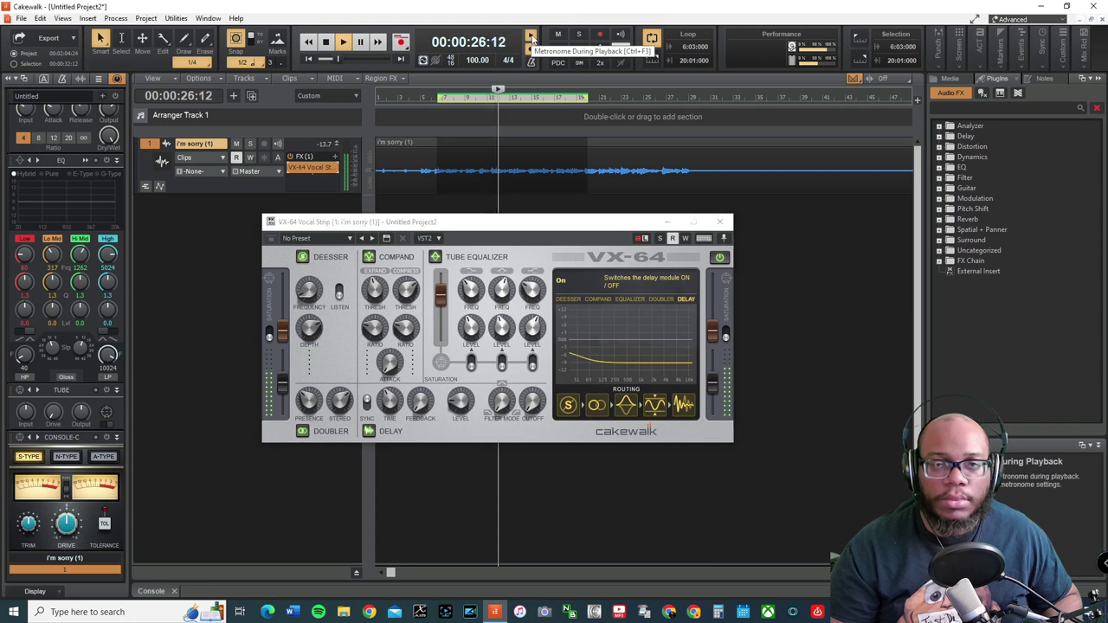
{"action": "left_click", "coordinate": [390, 403]}
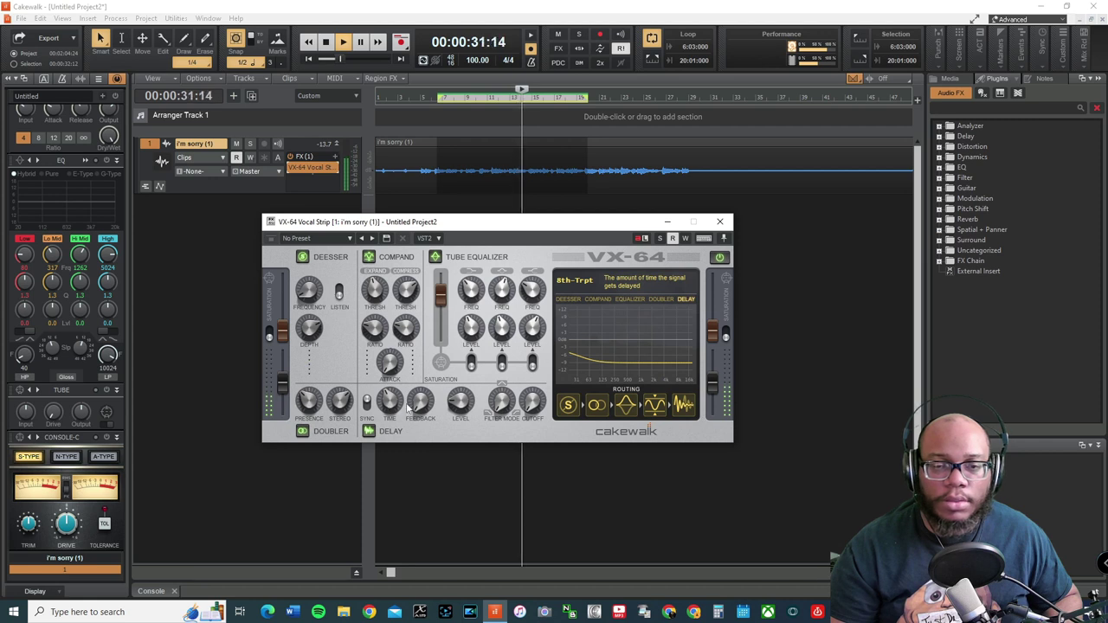
{"action": "mouse_move", "coordinate": [459, 396]}
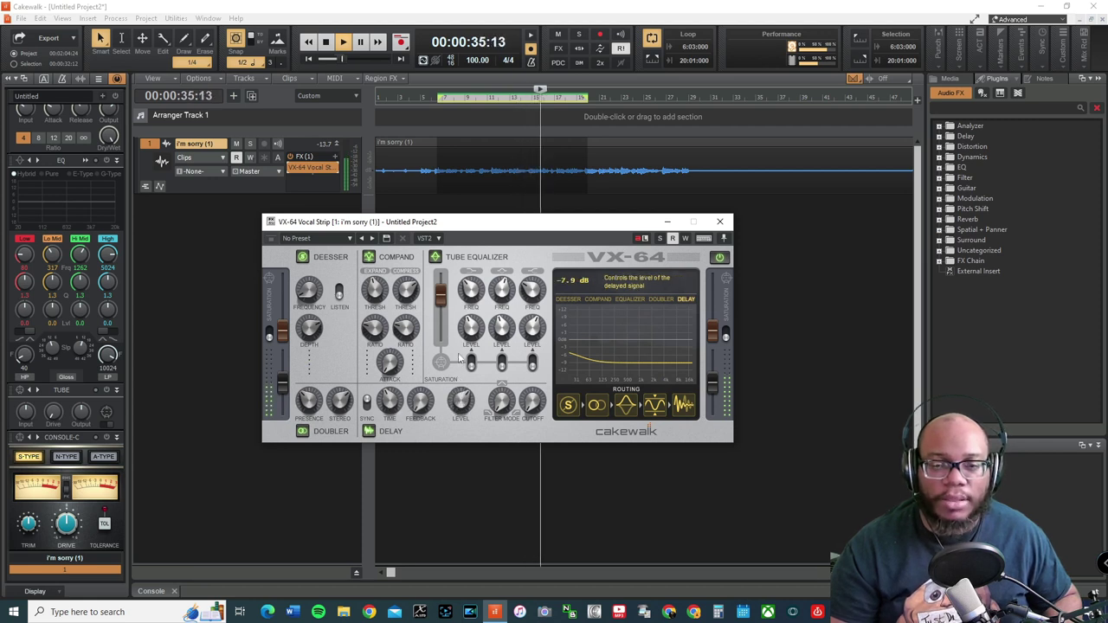
- Raise the delay level to -5.9 dB, audition Qtr-Trpt and Qtr delay times, and return the time to 8th-Trpt
{"action": "left_click_drag", "start_coordinate": [461, 394], "coordinate": [462, 364]}
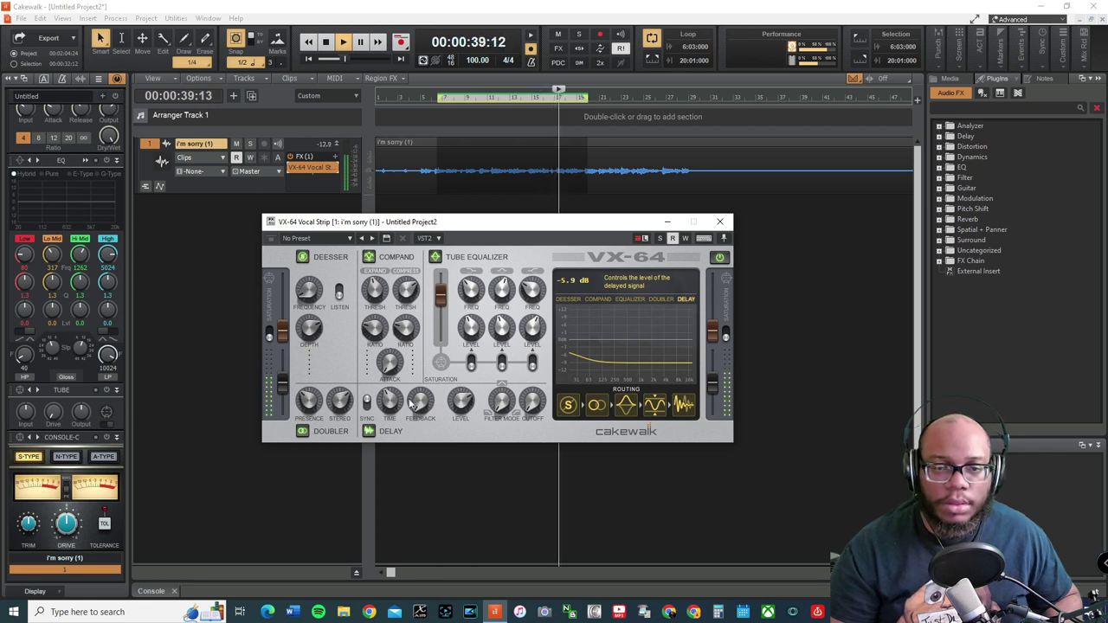
{"action": "mouse_move", "coordinate": [391, 406]}
{"action": "left_click_drag", "start_coordinate": [392, 406], "coordinate": [391, 396]}
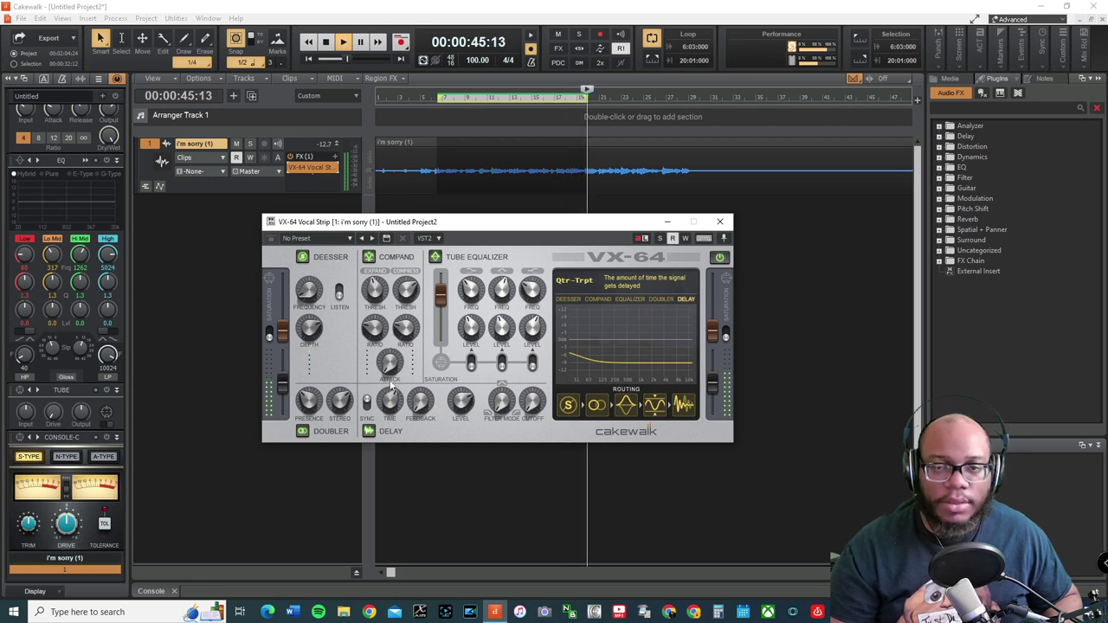
{"action": "left_click_drag", "start_coordinate": [391, 396], "coordinate": [393, 406]}
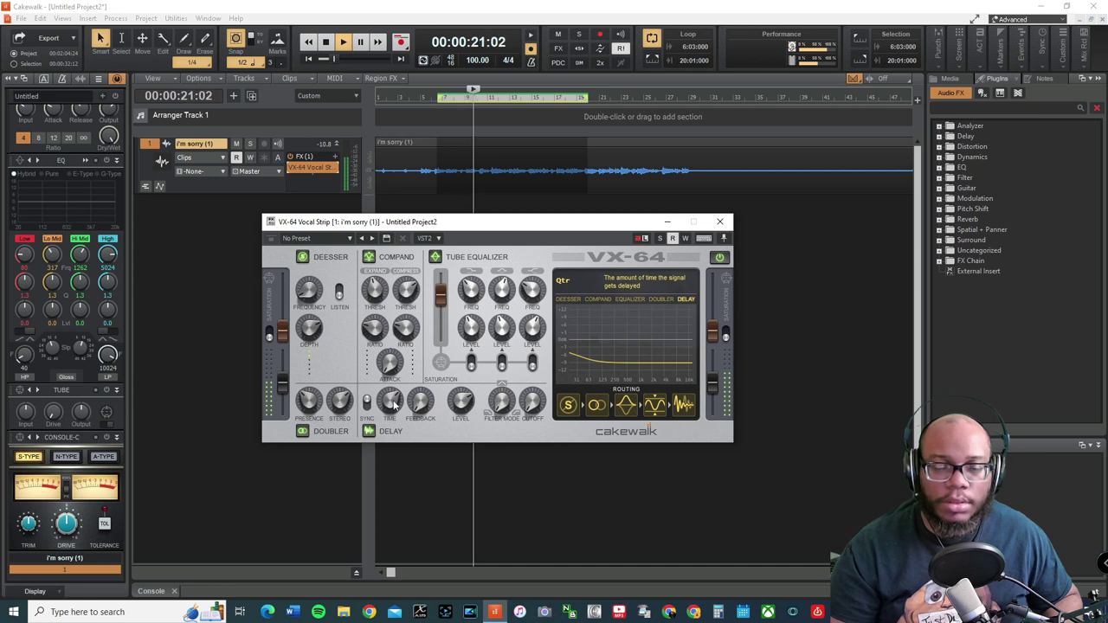
{"action": "scroll", "coordinate": [391, 404], "scroll_direction": "up", "scroll_amount": 1}
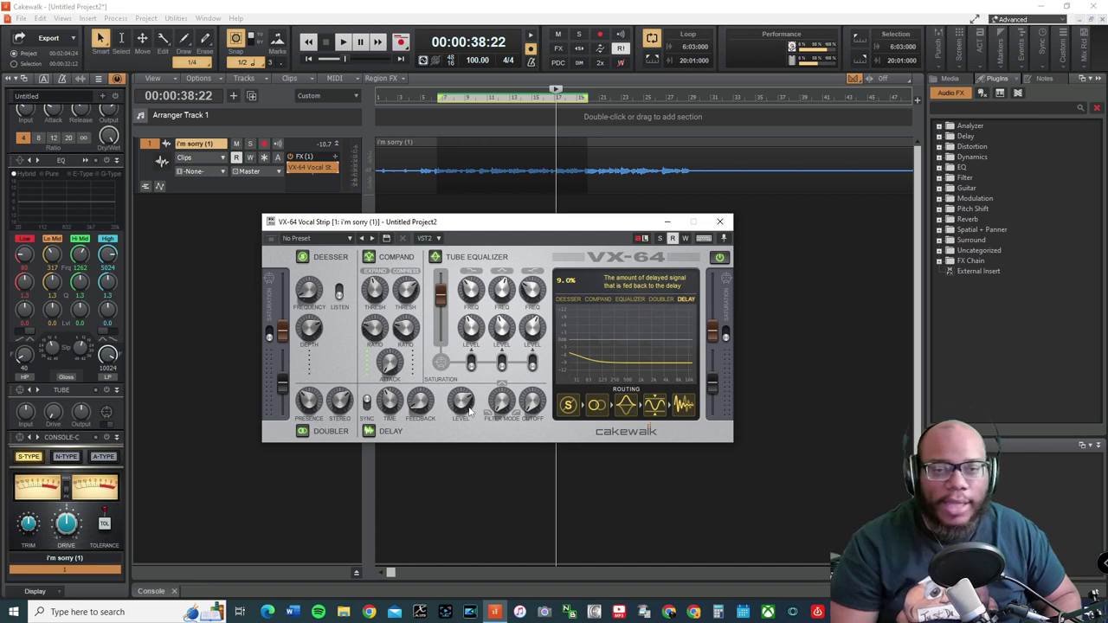
{"action": "scroll", "coordinate": [392, 400], "scroll_direction": "down", "scroll_amount": 2}
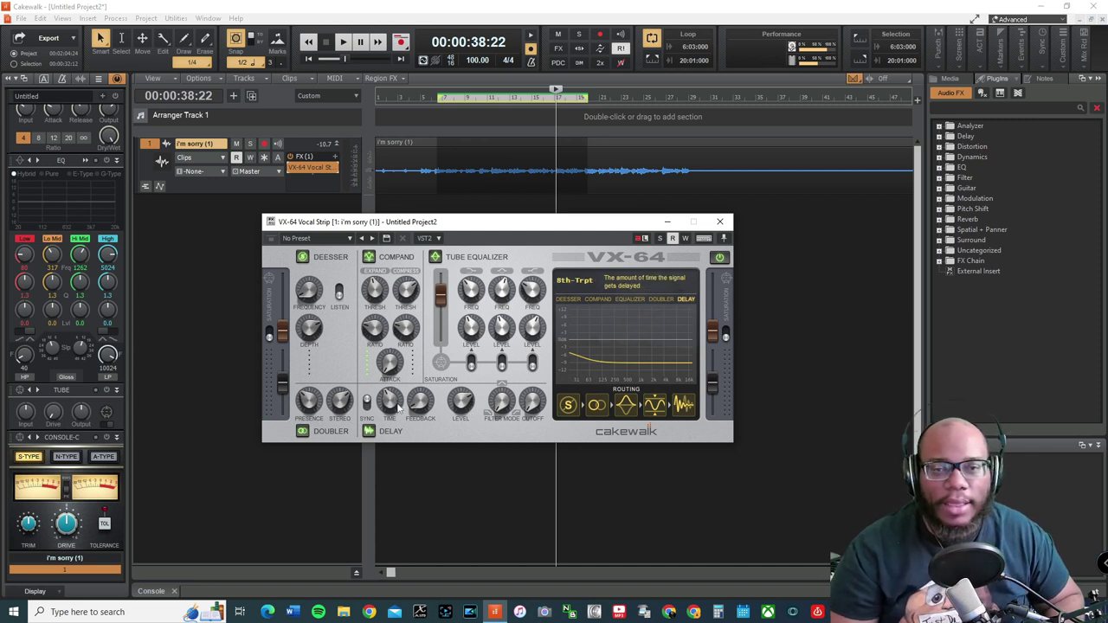
- Audition the delay's filter mode at 0.0% during playback, and raise it to 100.0%
{"action": "mouse_move", "coordinate": [413, 406]}
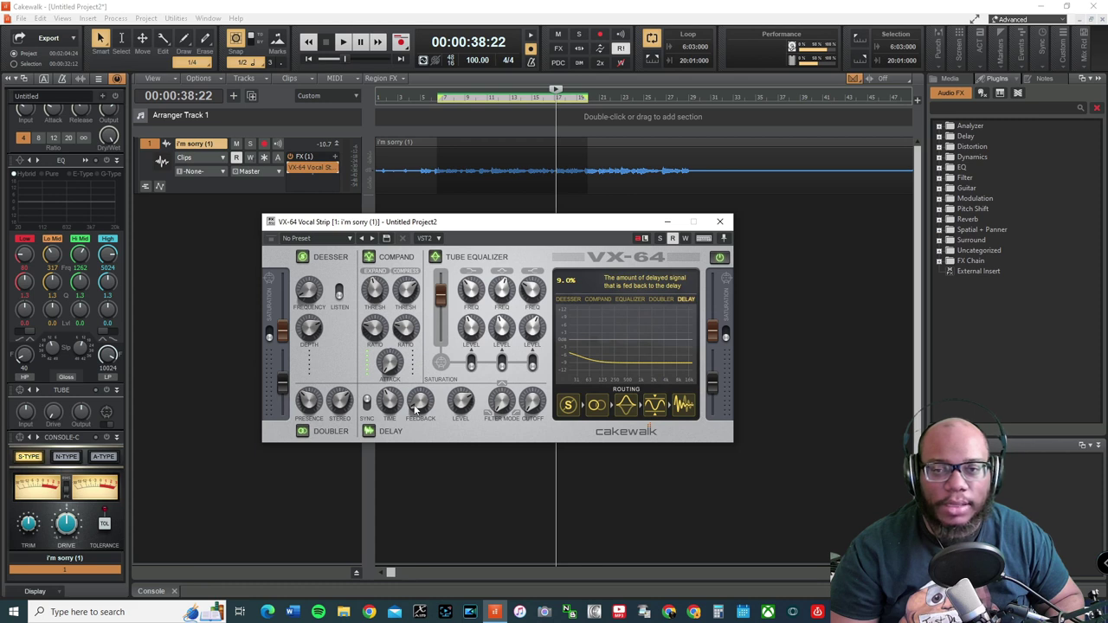
{"action": "mouse_move", "coordinate": [461, 400]}
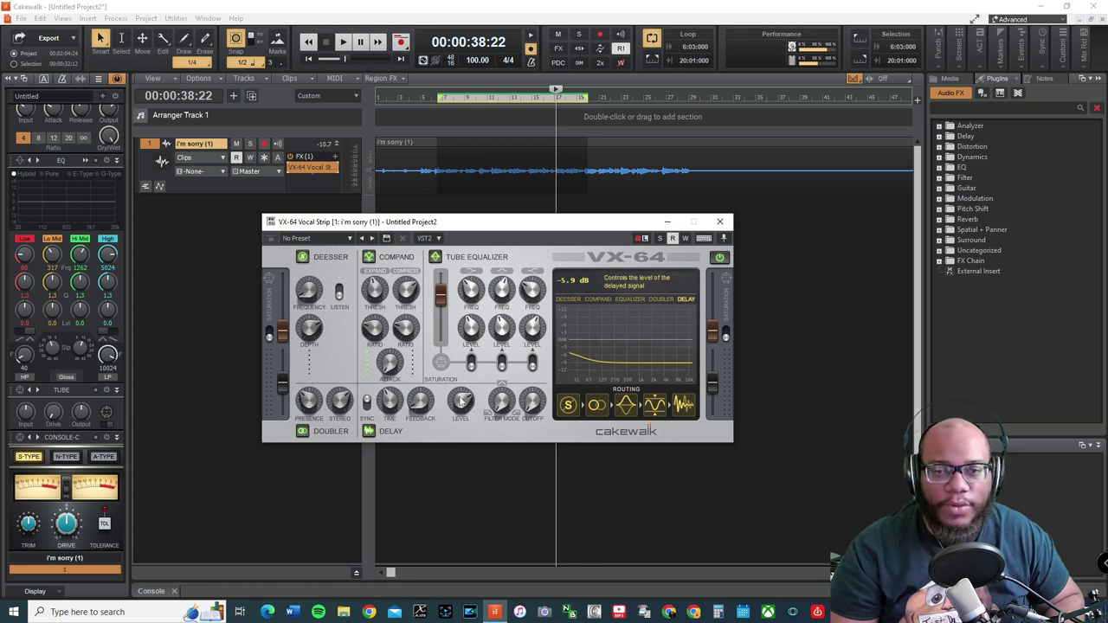
{"action": "mouse_move", "coordinate": [500, 410]}
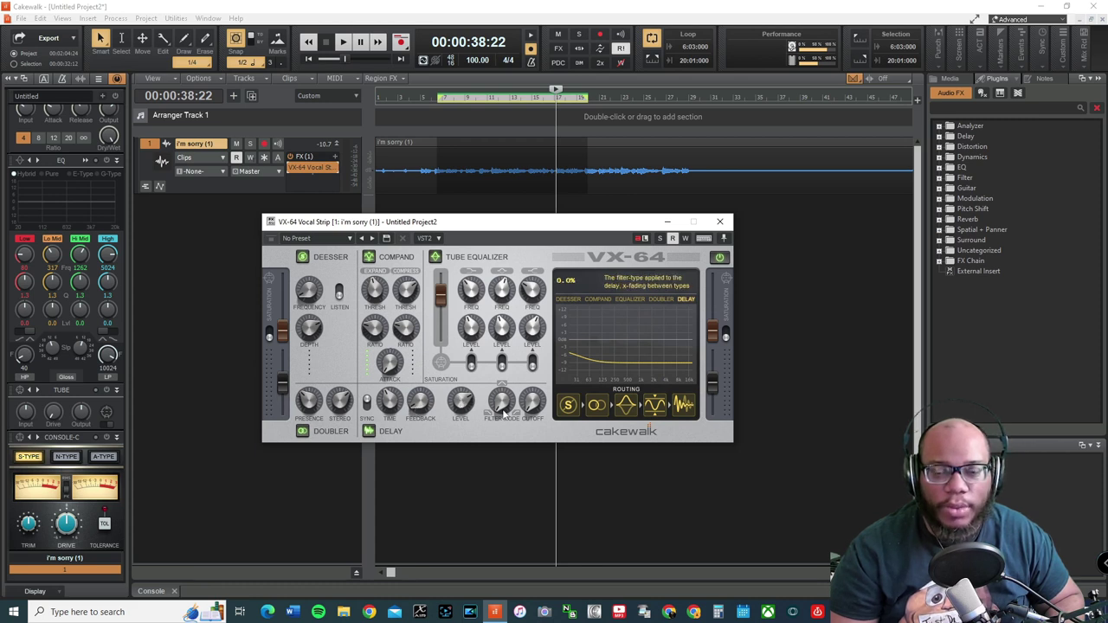
{"action": "mouse_move", "coordinate": [500, 409]}
{"action": "left_mouse_down"}
{"action": "mouse_move", "coordinate": [507, 286]}
{"action": "mouse_move", "coordinate": [479, 414]}
{"action": "left_mouse_up"}
{"action": "key", "text": "space"}
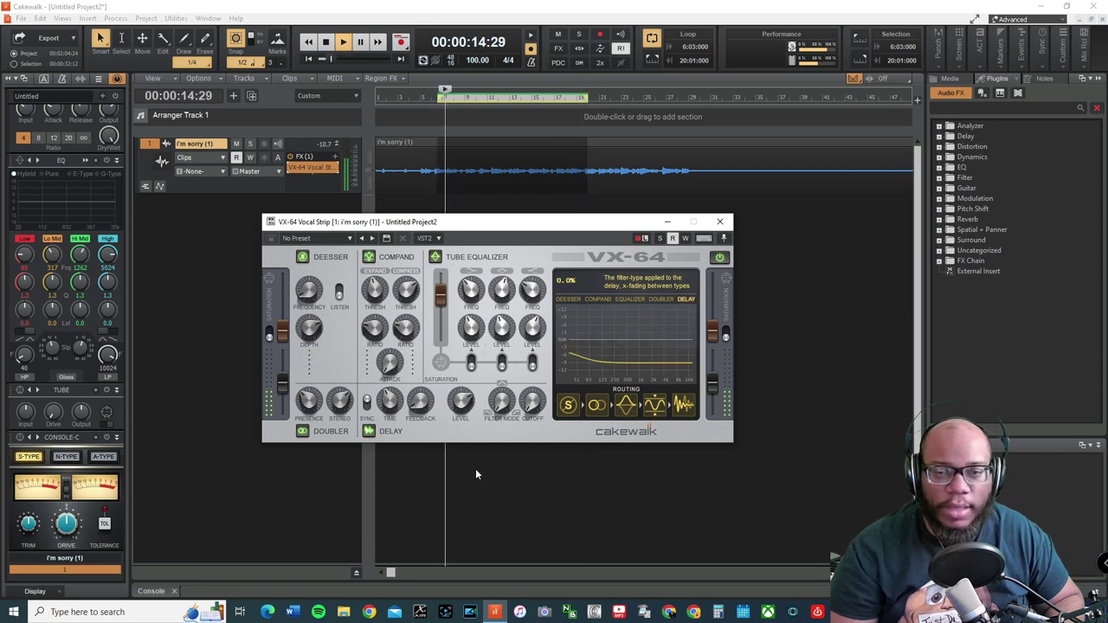
{"action": "left_click_drag", "start_coordinate": [468, 422], "coordinate": [474, 296]}
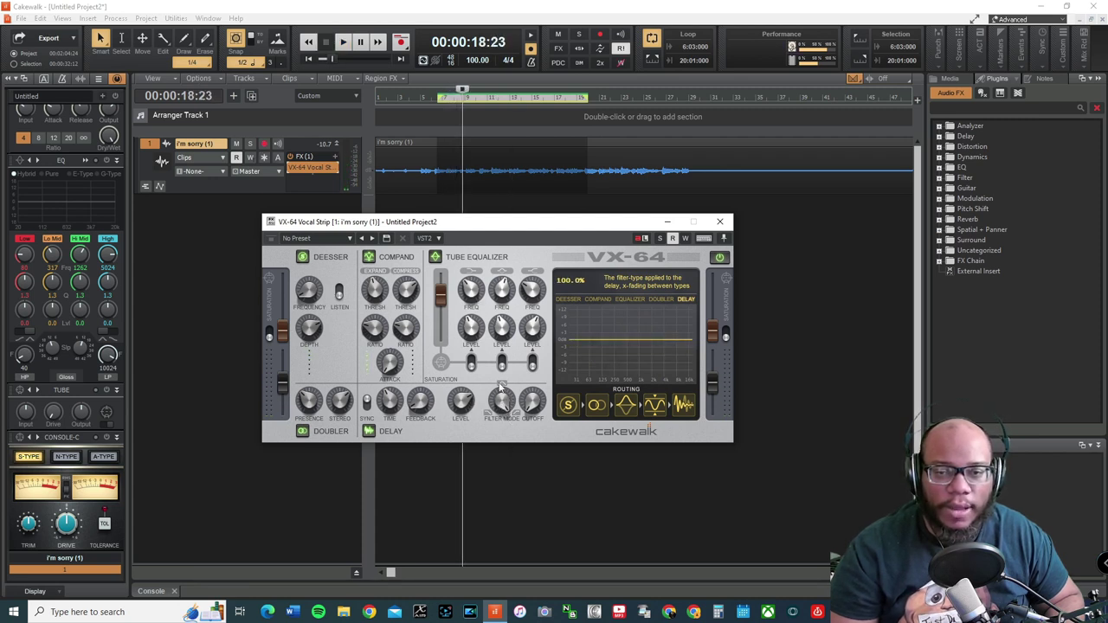
- Sweep the delay filter's cutoff during playback from 186.3 Hz up to 22.00 kHz and down to 31.7 Hz
{"action": "left_click_drag", "start_coordinate": [526, 414], "coordinate": [530, 369]}
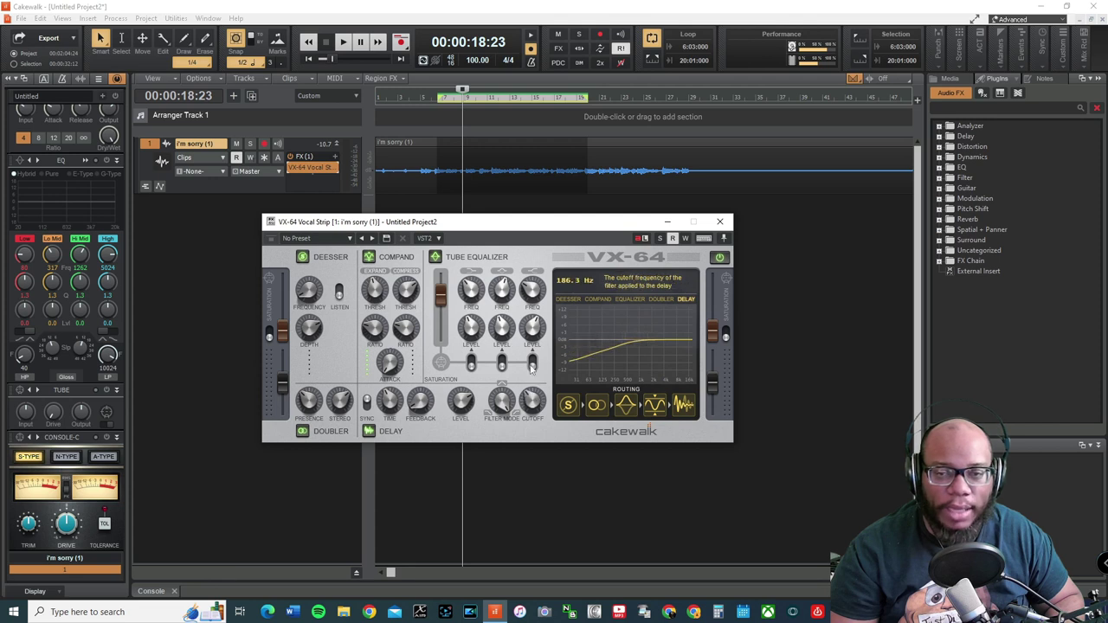
{"action": "key", "text": "space"}
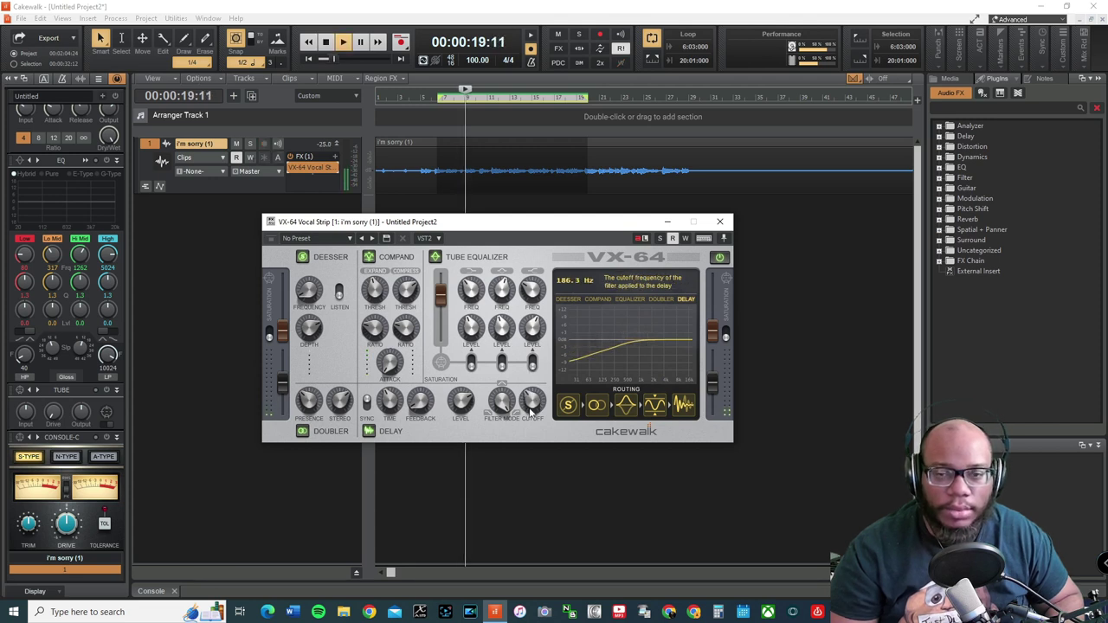
{"action": "left_click_drag", "start_coordinate": [530, 407], "coordinate": [541, 344]}
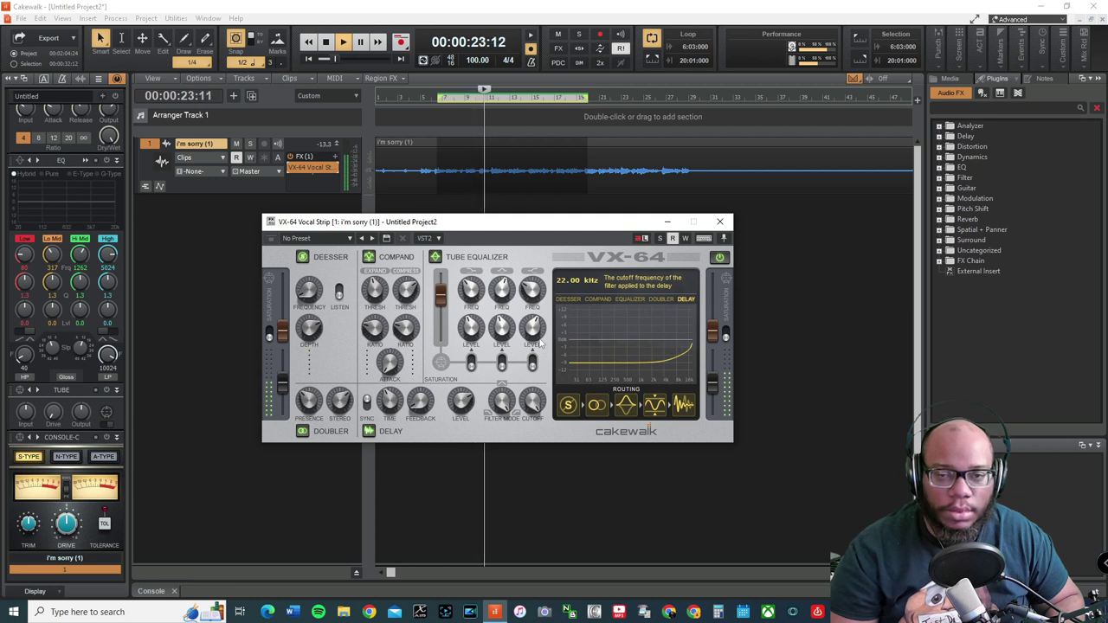
{"action": "left_click_drag", "start_coordinate": [541, 344], "coordinate": [496, 445]}
{"action": "left_click_drag", "start_coordinate": [533, 400], "coordinate": [523, 444]}
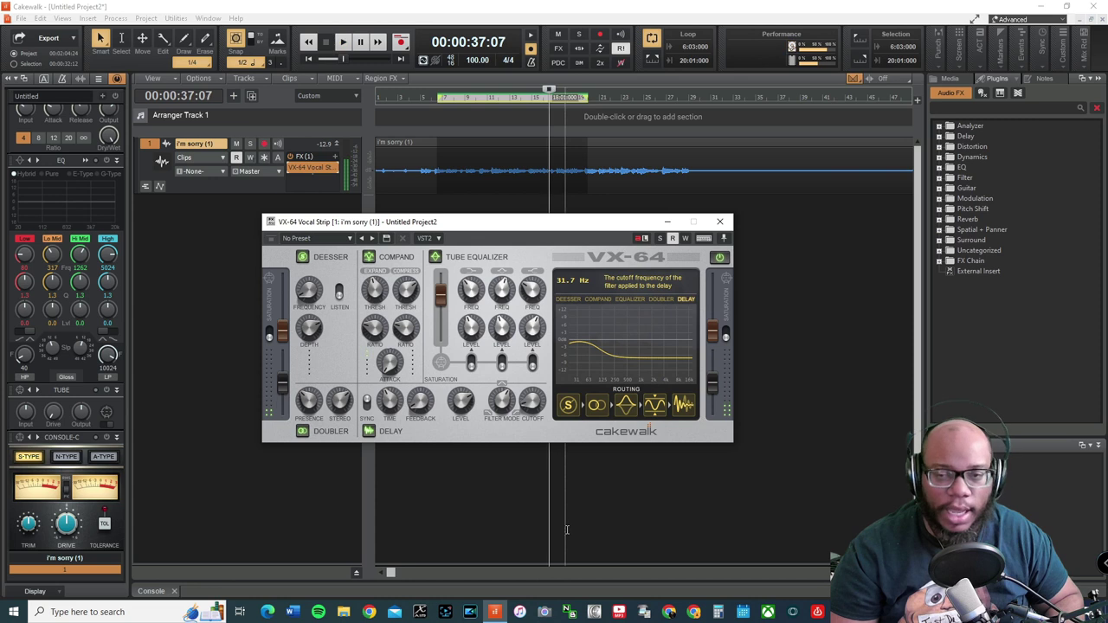
{"action": "mouse_move", "coordinate": [532, 400]}
{"action": "left_mouse_down"}
{"action": "mouse_move", "coordinate": [537, 440]}
{"action": "mouse_move", "coordinate": [526, 396]}
{"action": "left_mouse_up"}
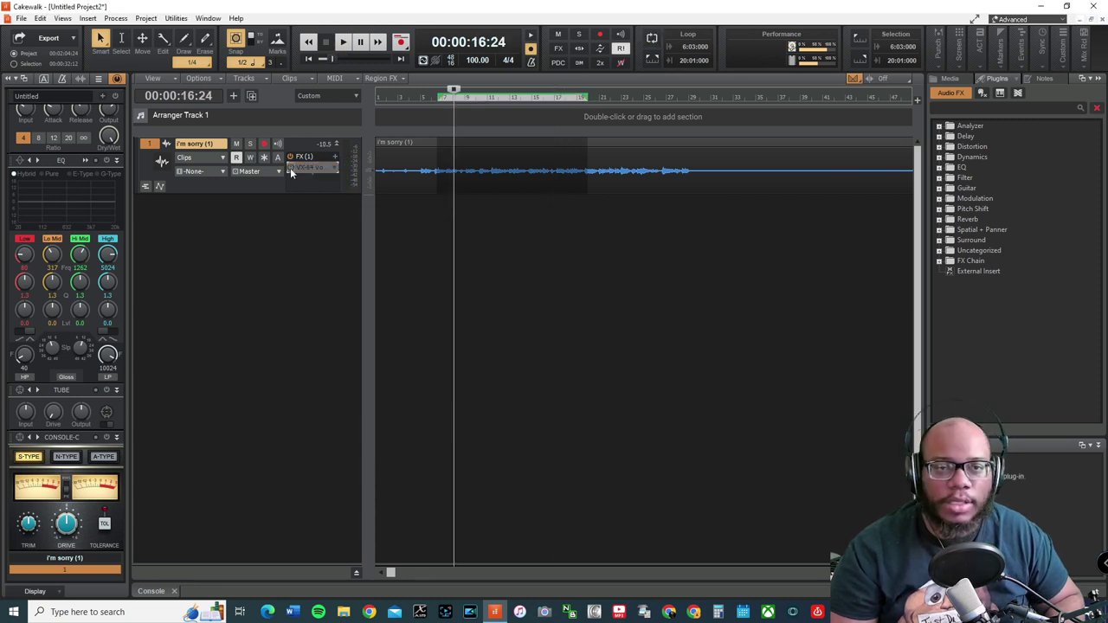
- Play the vocal and compare its sound with the VX-64 Vocal Strip effect bypassed and enabled
{"action": "key", "text": "space"}
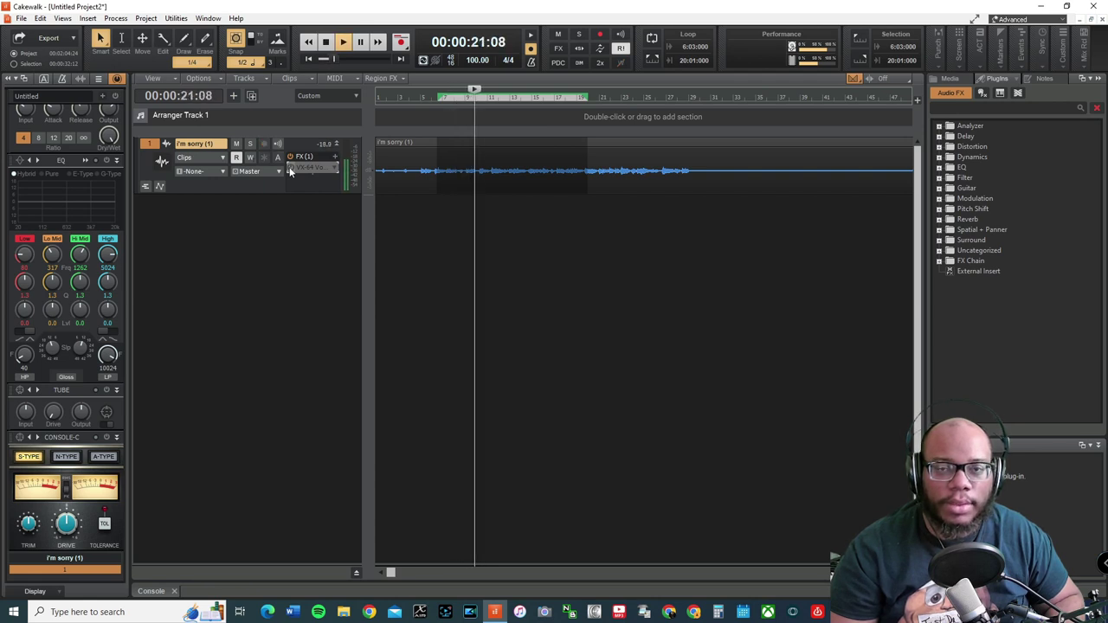
{"action": "left_click", "coordinate": [291, 169]}
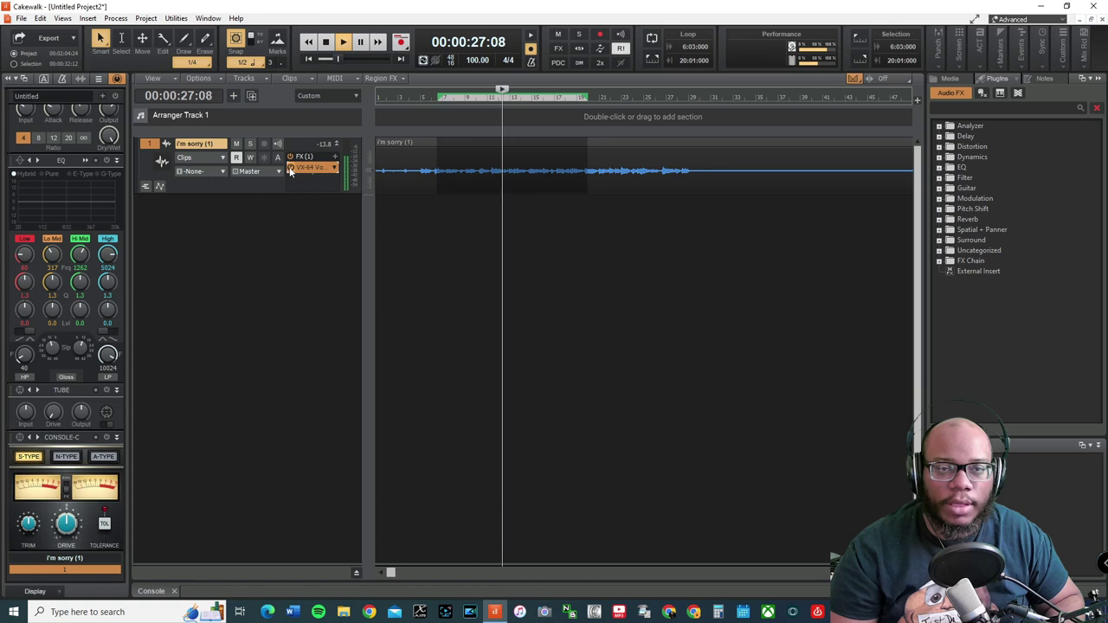
{"action": "left_click", "coordinate": [290, 169]}
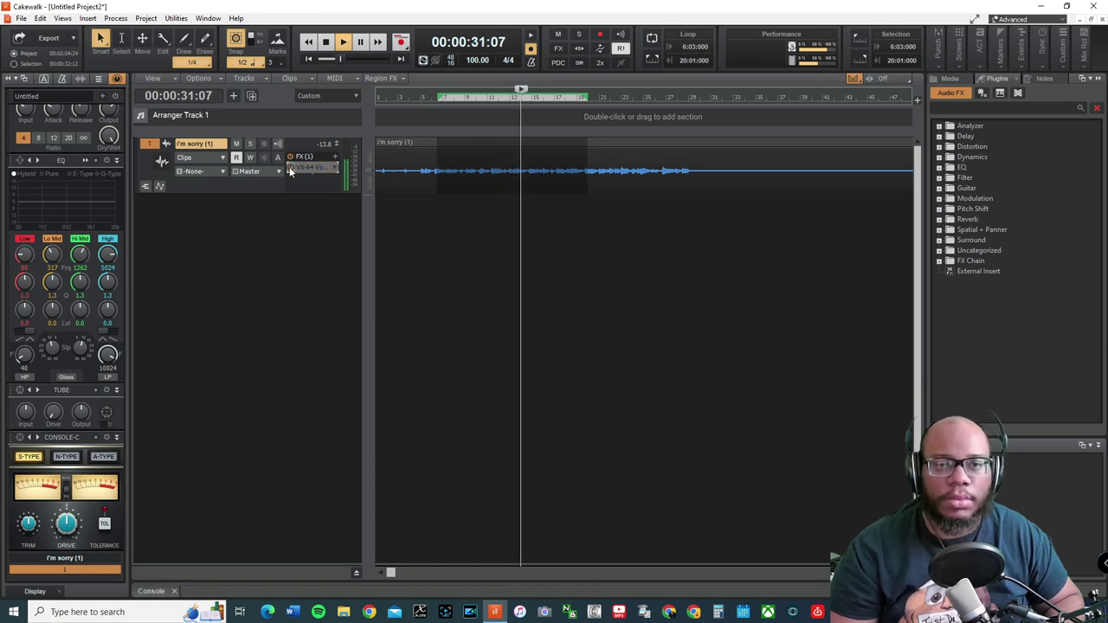
{"action": "left_click", "coordinate": [291, 169]}
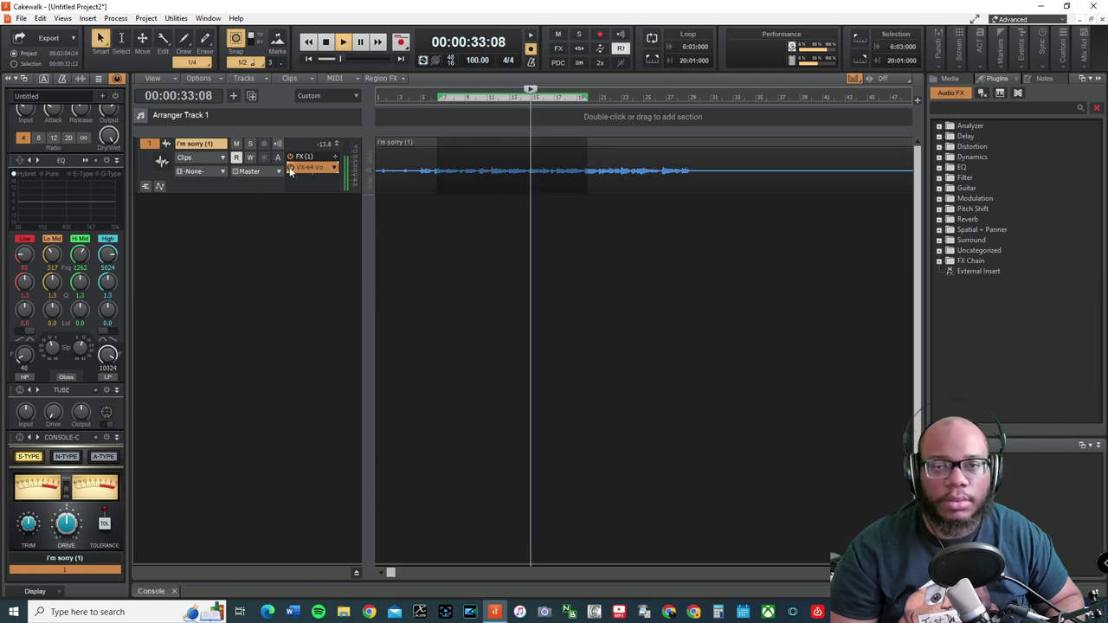